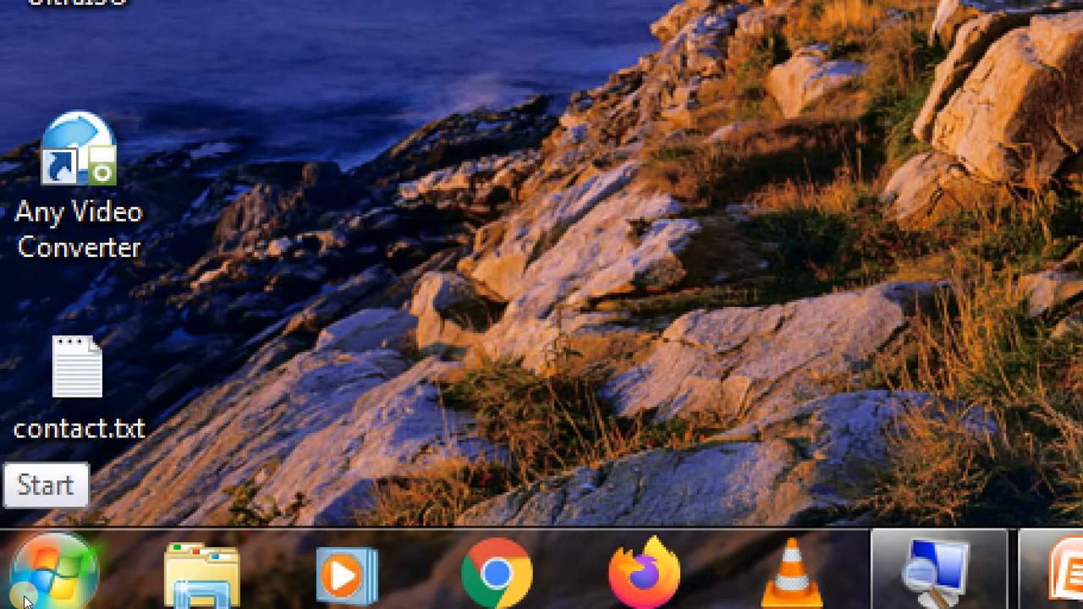
# Launch Microsoft Office Excel 2007 from the Microsoft Office program folder.
pyautogui.click(25, 601)
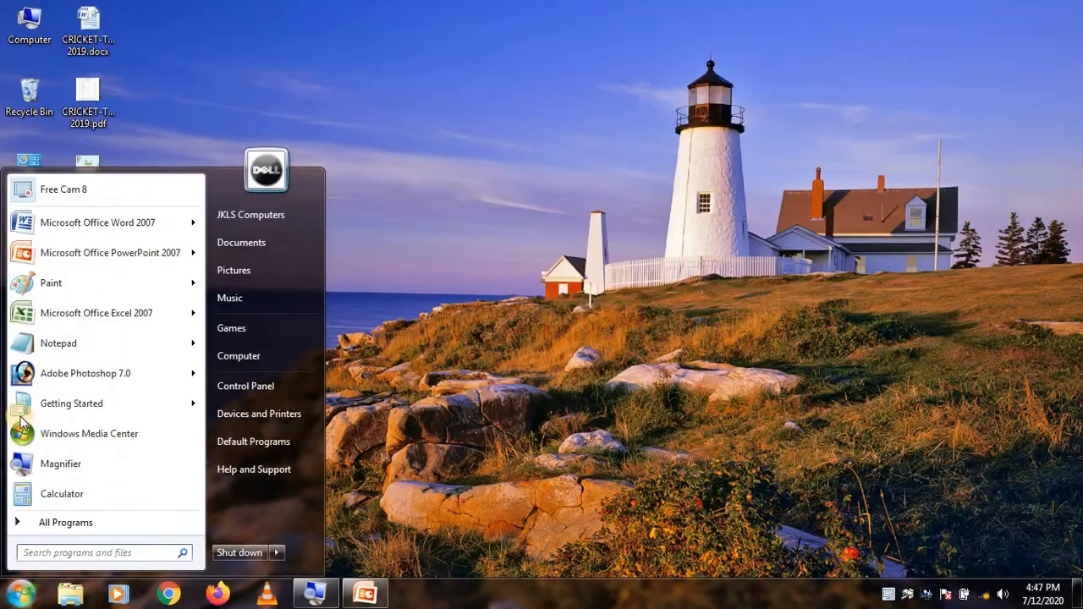
pyautogui.moveTo(81, 320)
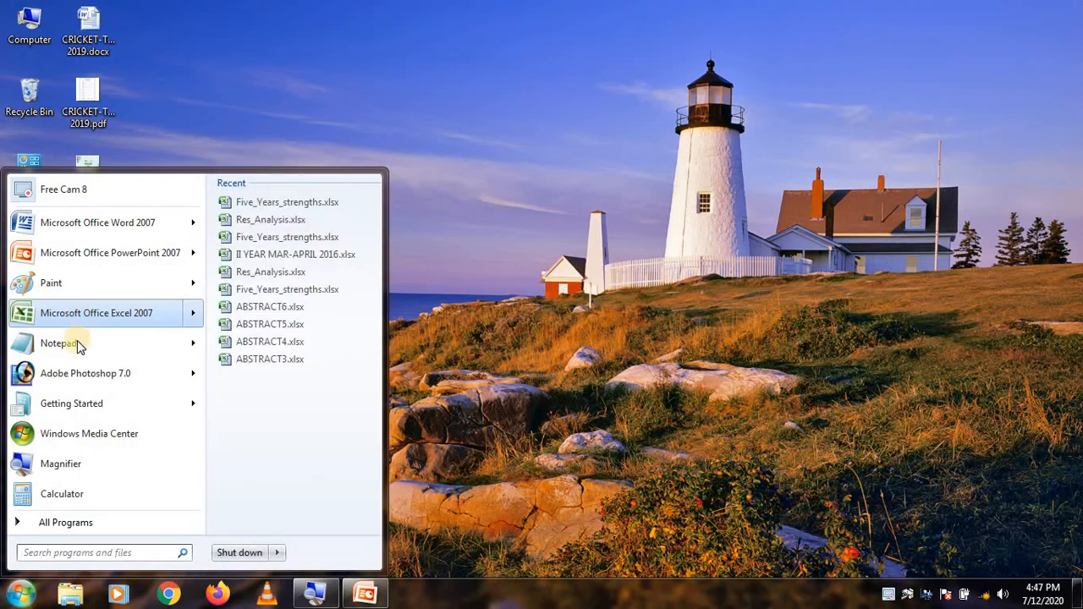
pyautogui.click(74, 525)
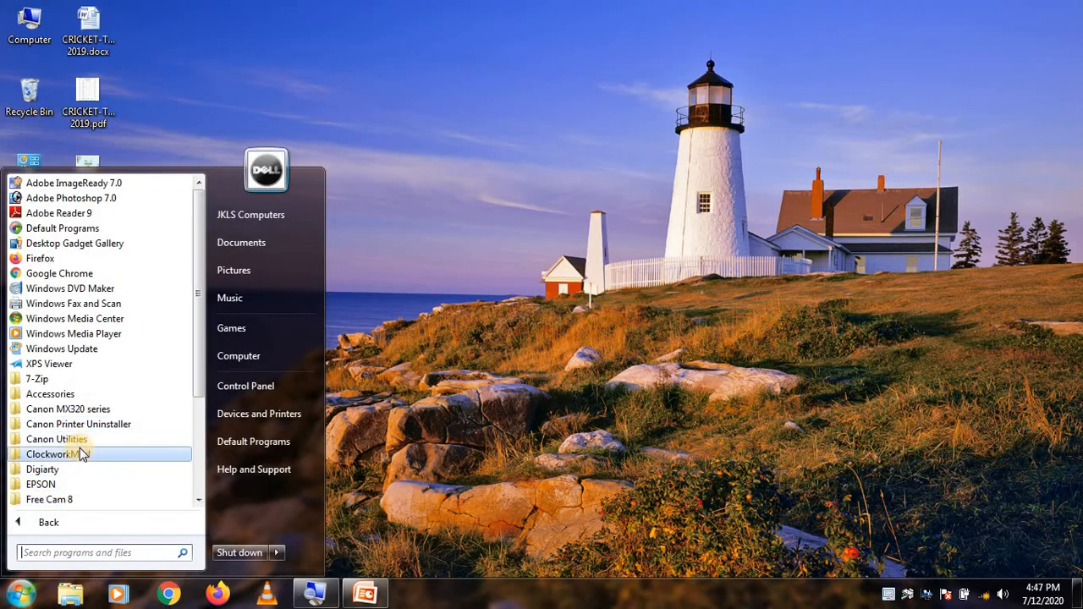
pyautogui.scroll(-3, 80, 448)
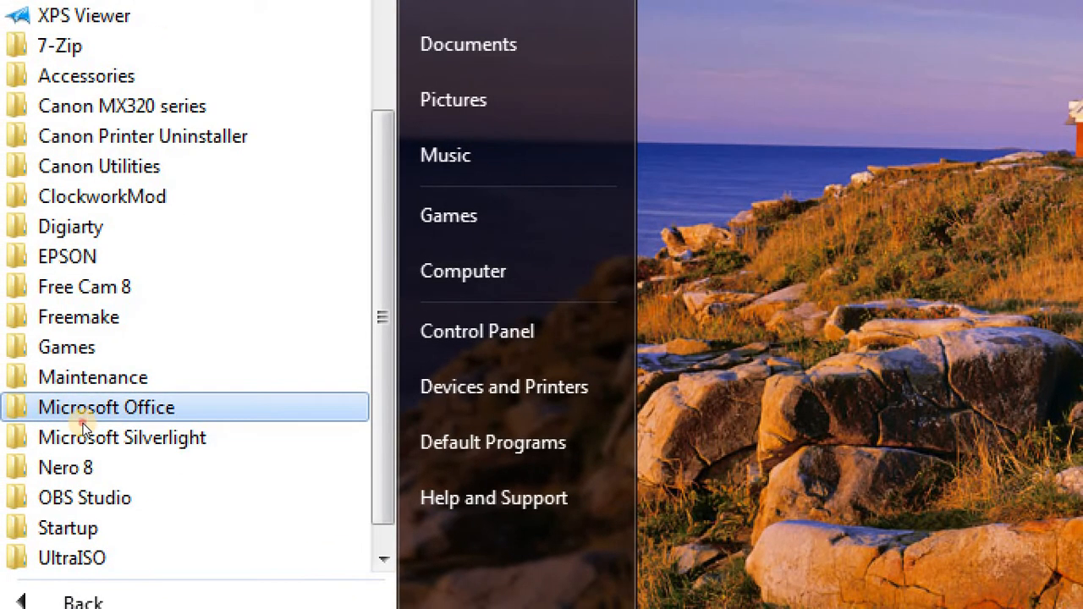
pyautogui.click(82, 419)
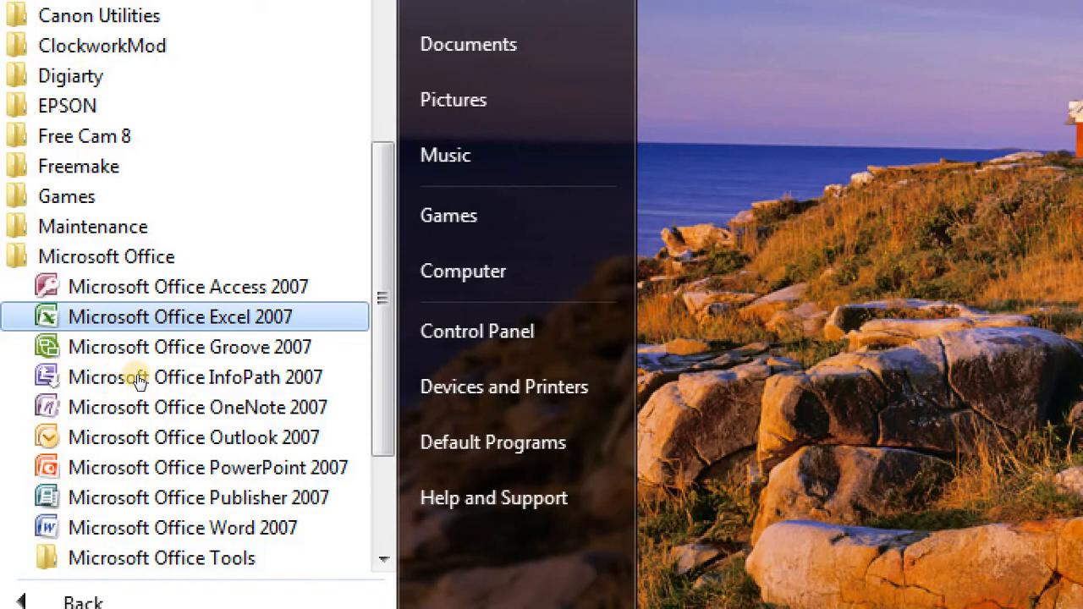
pyautogui.click(228, 318)
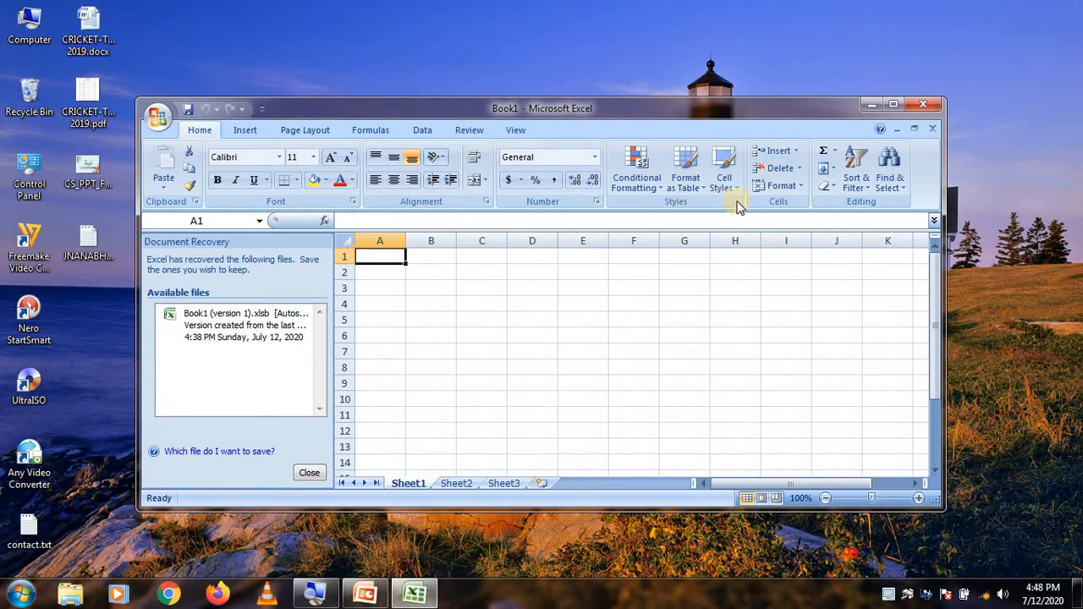
# Maximize the Book1 workbook window and dismiss the Document Recovery list.
pyautogui.click(893, 106)
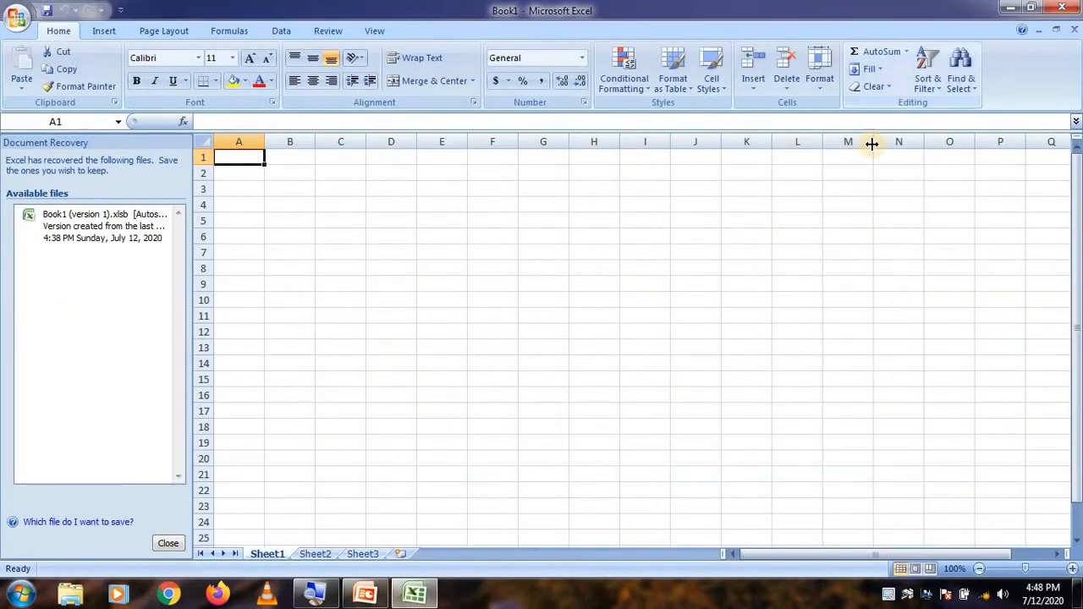
pyautogui.click(168, 543)
pyautogui.click(377, 239)
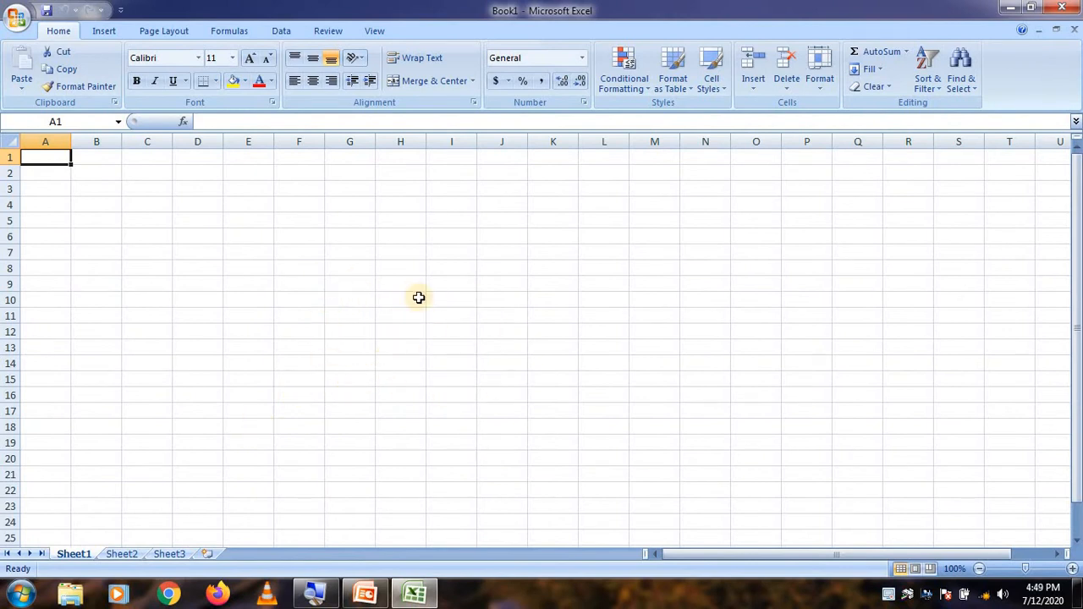
pyautogui.click(352, 266)
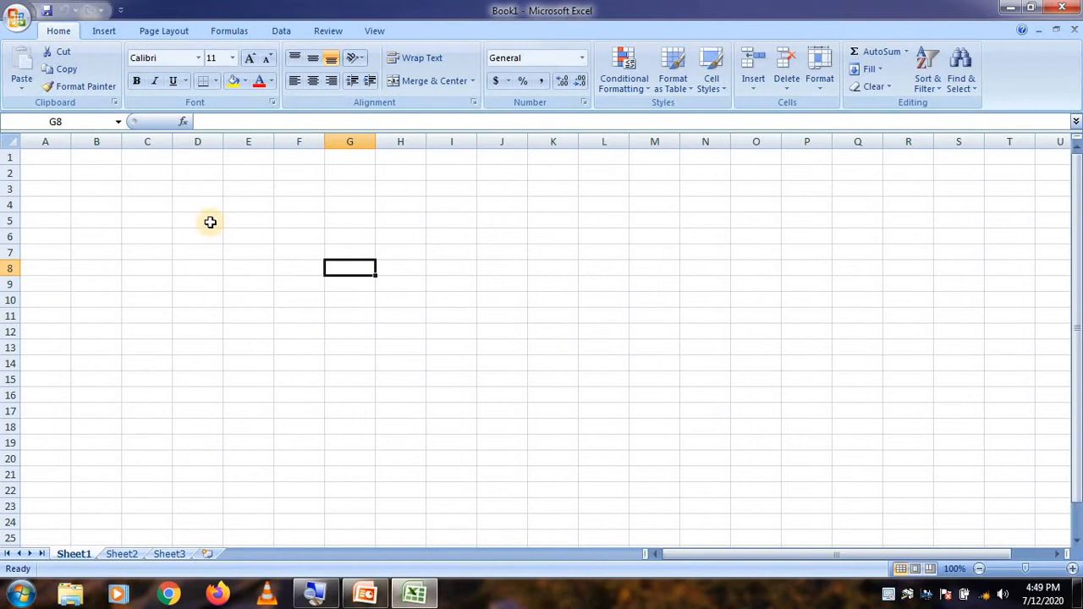
pyautogui.click(98, 88)
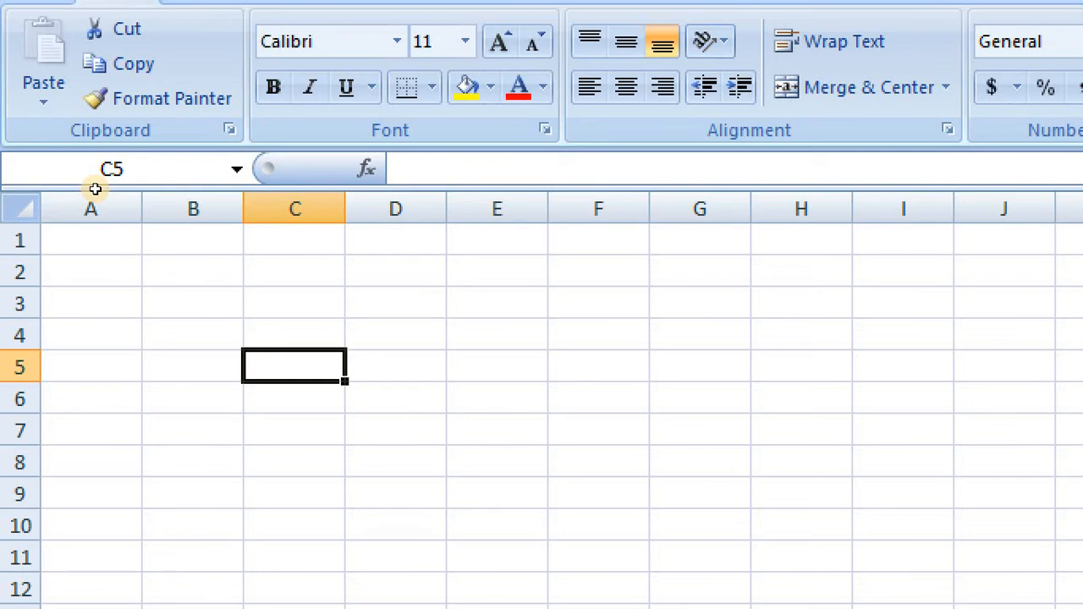
pyautogui.press('Up')
pyautogui.press('Up')
pyautogui.press('Left')
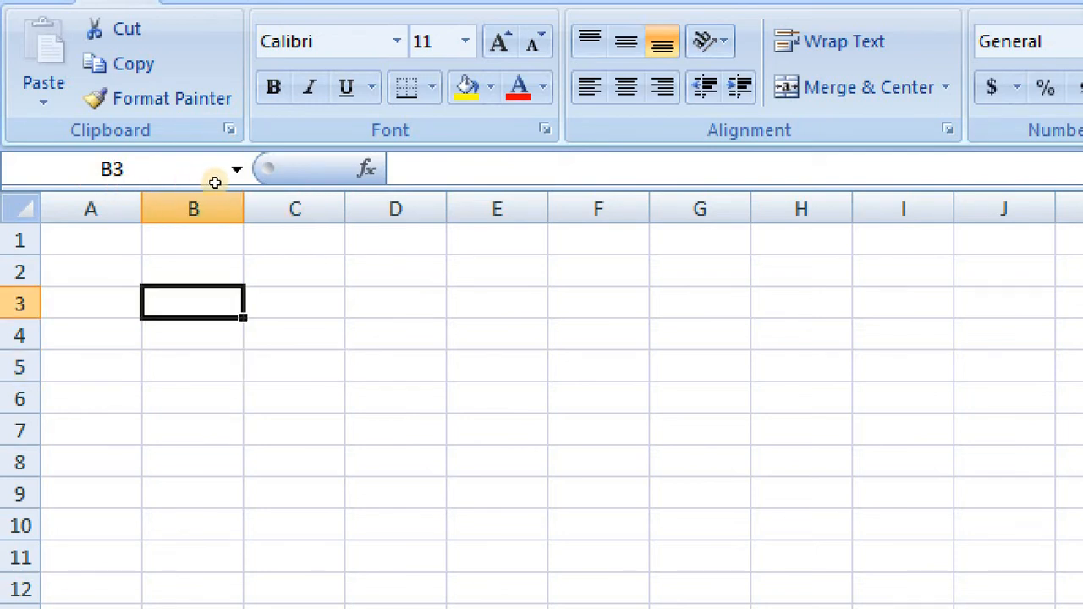
# Enter the sample text "guugiuig" in cell C3 and "jhouihuohuhuhuhuphouio" in cell E4.
pyautogui.press('Right')
pyautogui.press('Right')
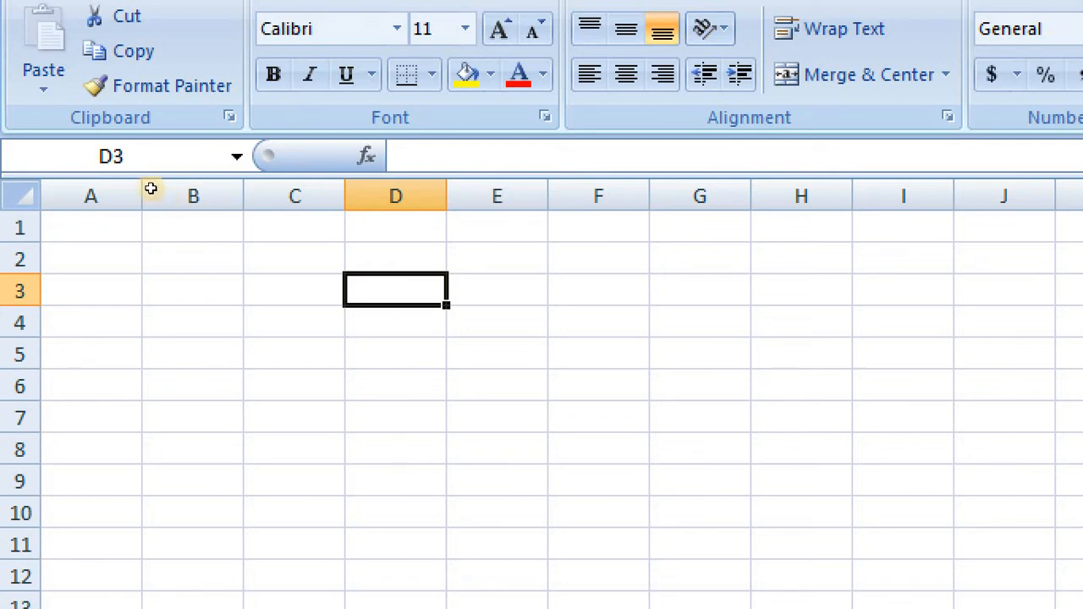
pyautogui.press('Left')
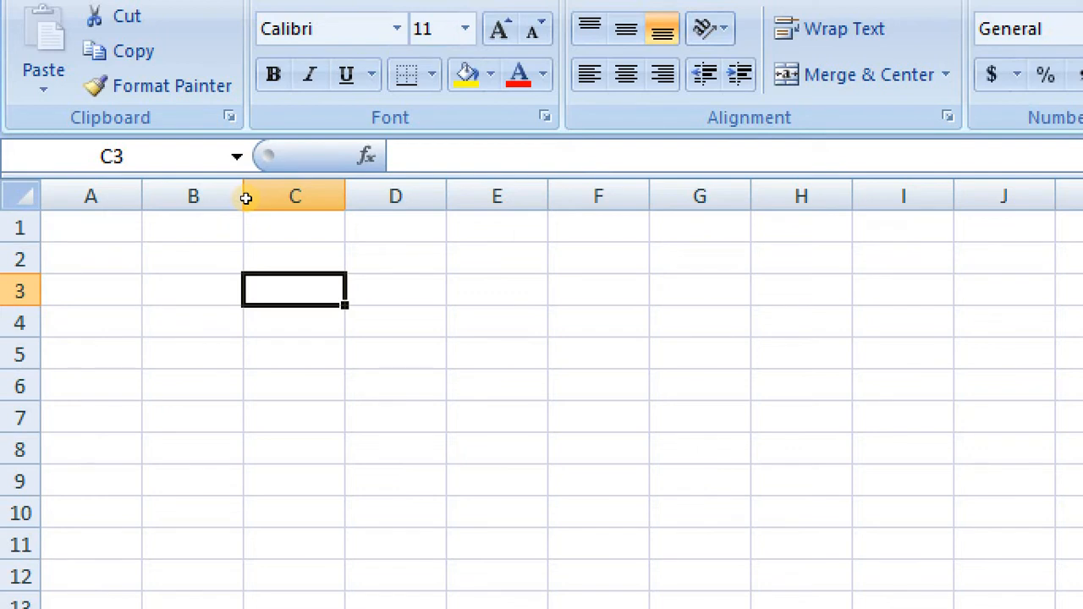
pyautogui.write('guugiuig')
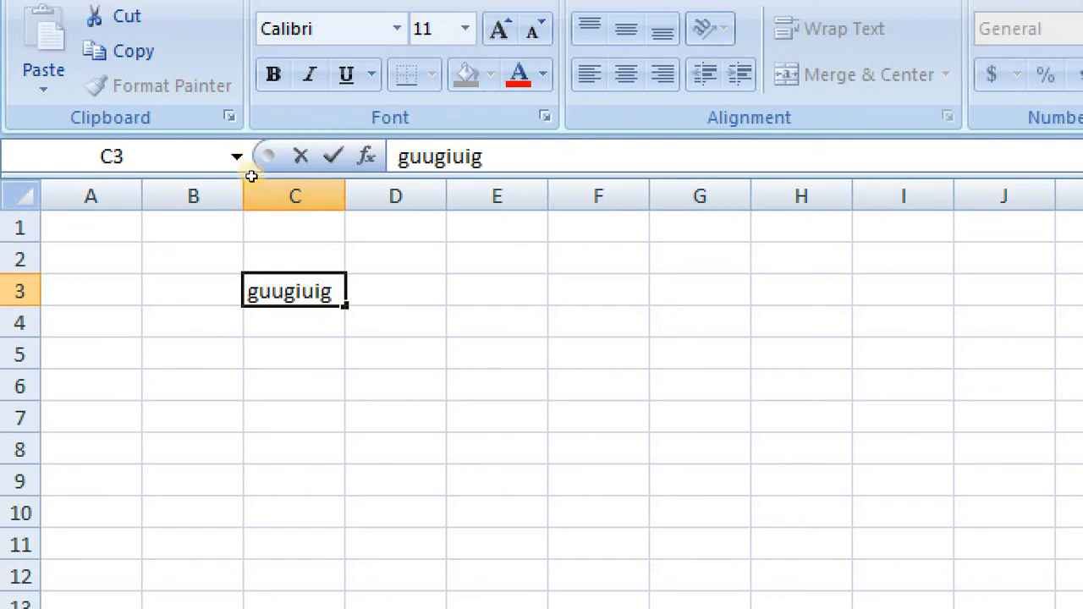
pyautogui.click(496, 322)
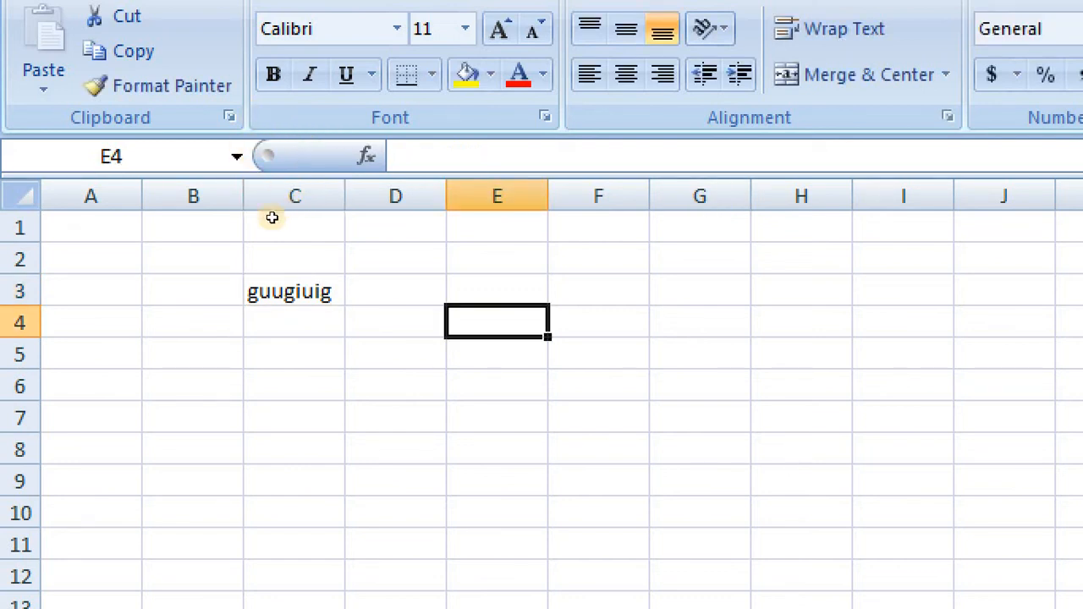
pyautogui.write('jhouihuohuhuhuhuphouio')
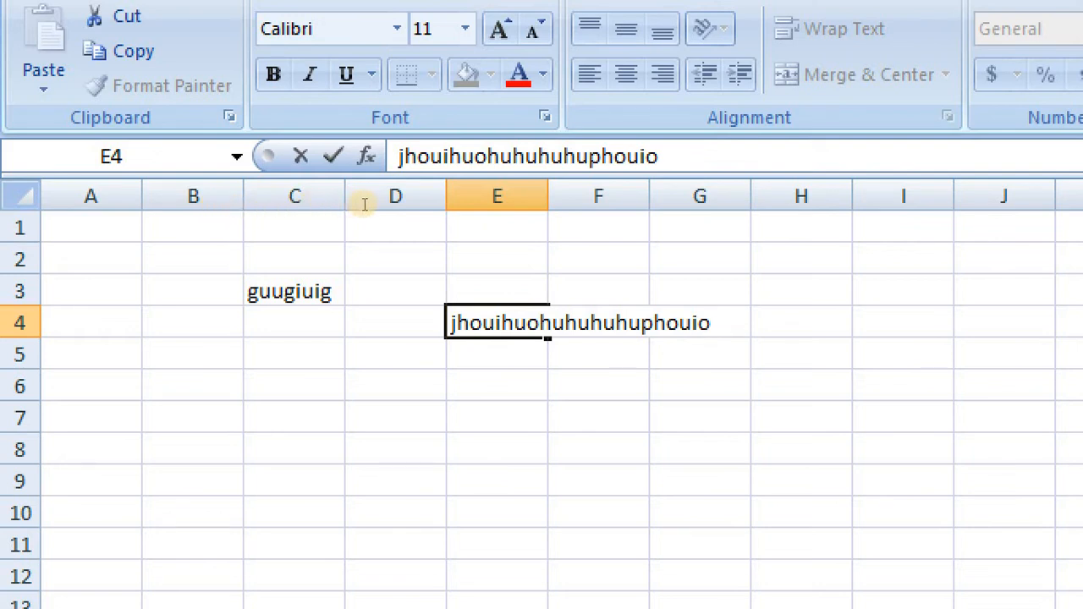
pyautogui.click(262, 208)
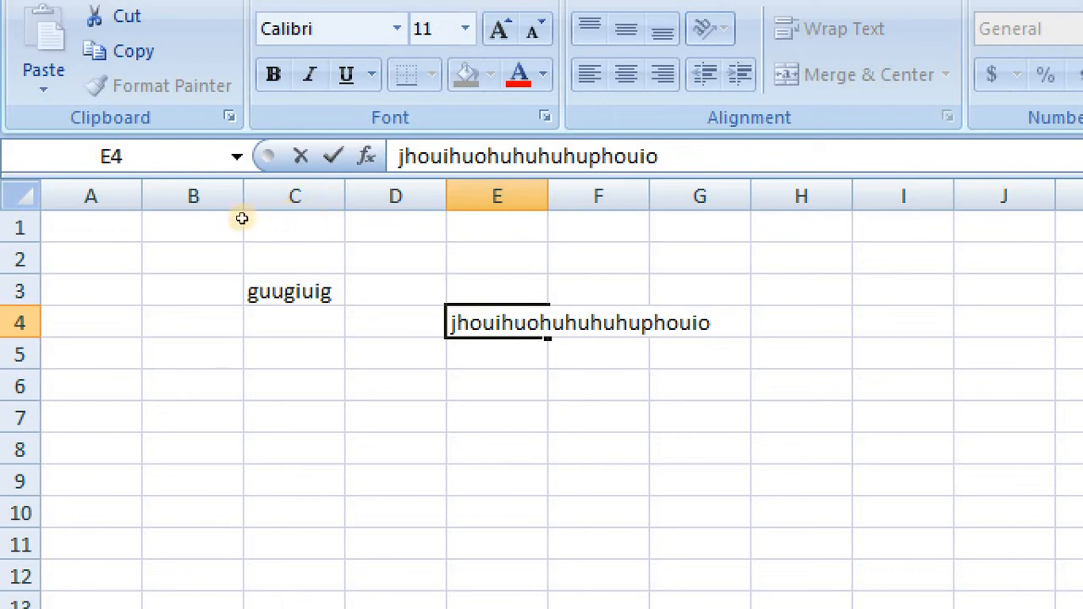
pyautogui.click(252, 160)
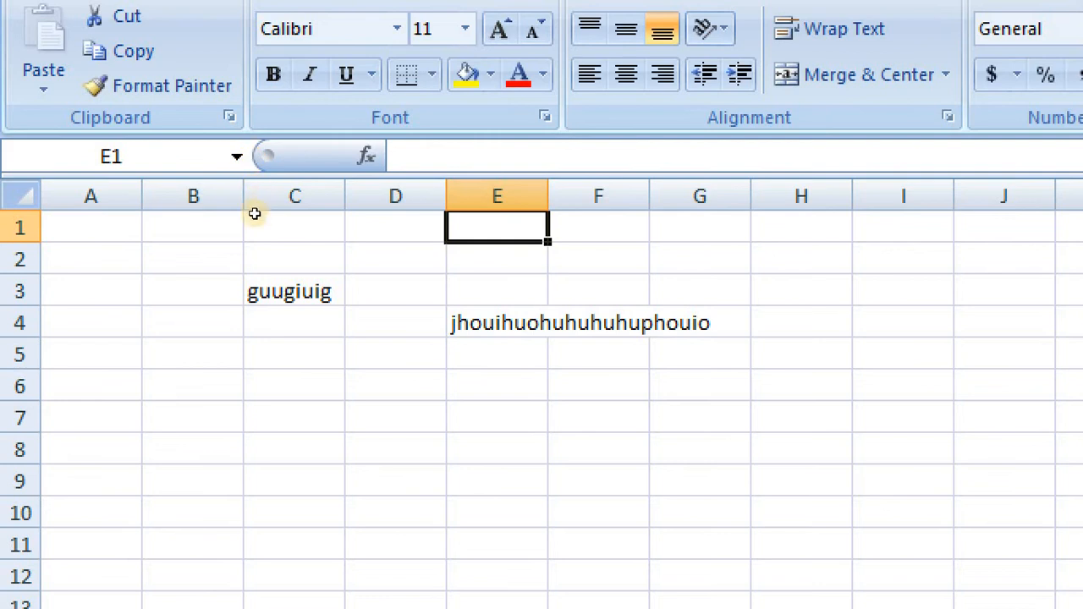
pyautogui.click(303, 207)
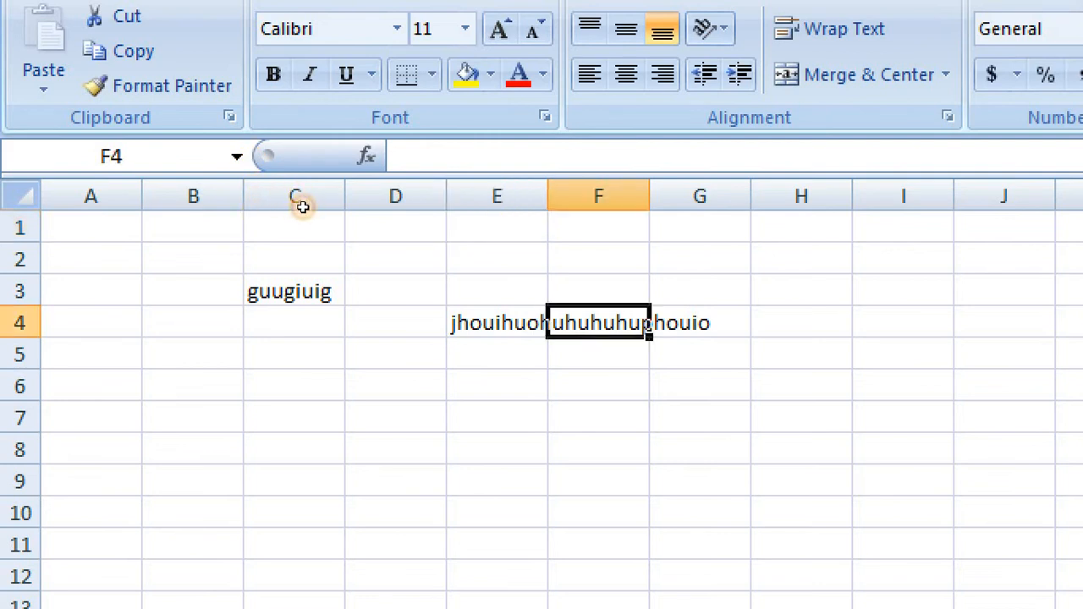
# Widen column E until the long text in cell E4 fits inside it.
pyautogui.click(271, 141)
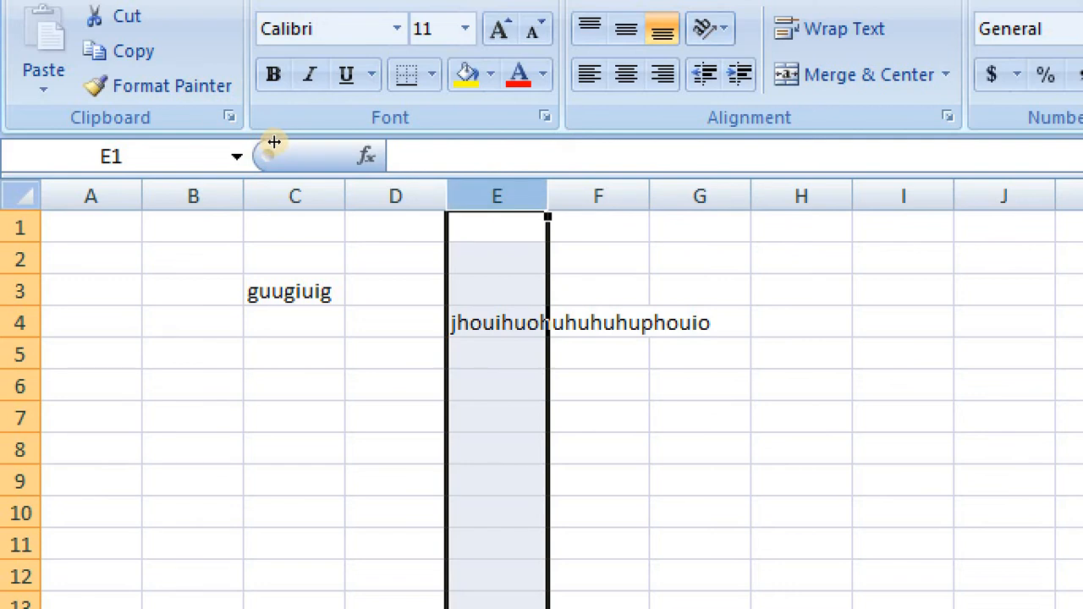
pyautogui.moveTo(274, 142); pyautogui.dragTo(362, 145)
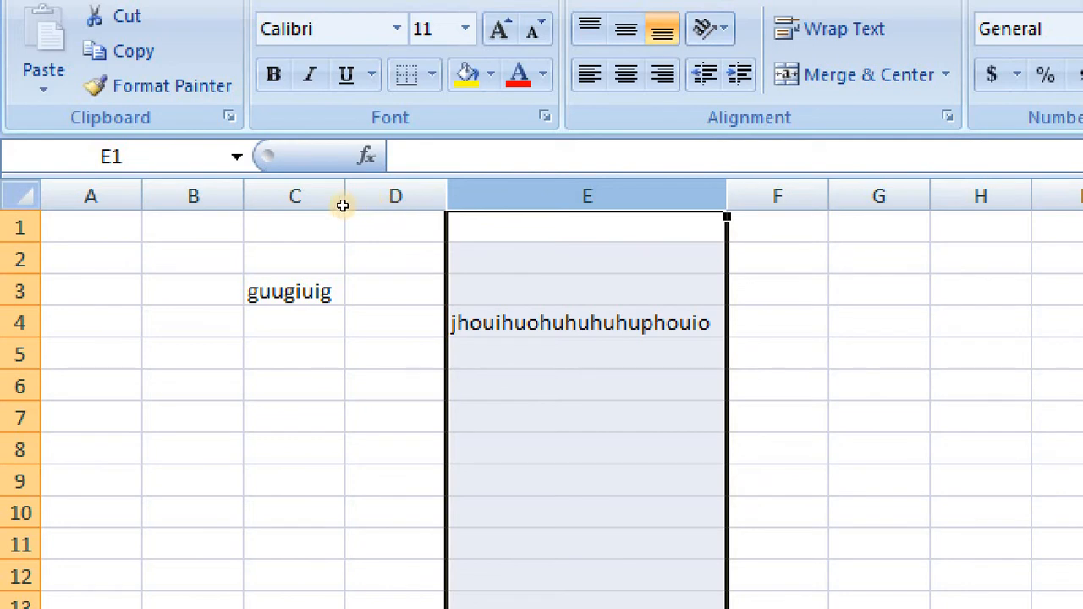
pyautogui.click(587, 322)
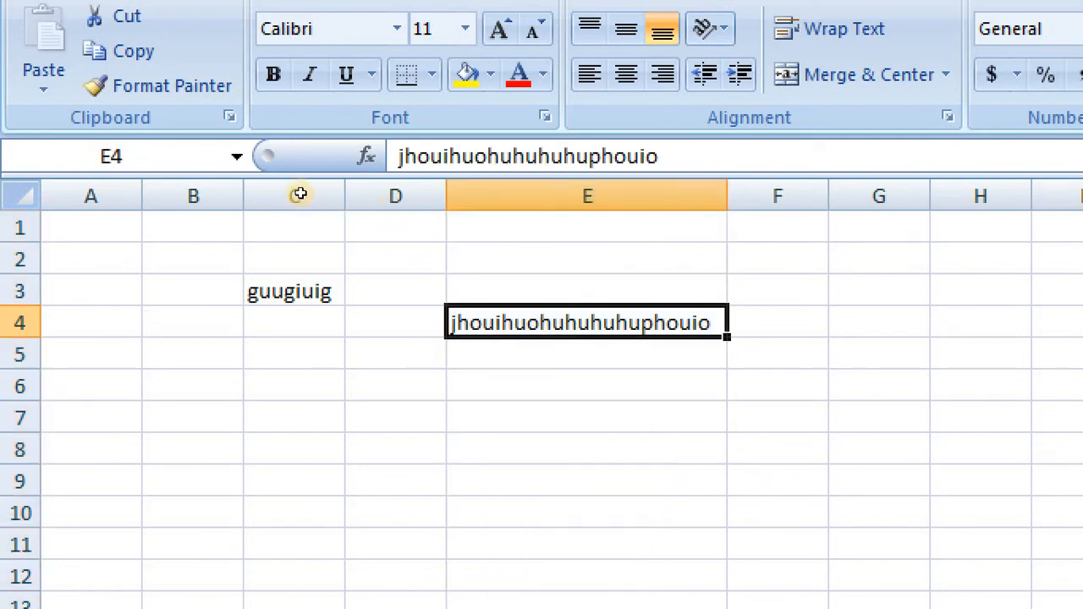
pyautogui.press('Up')
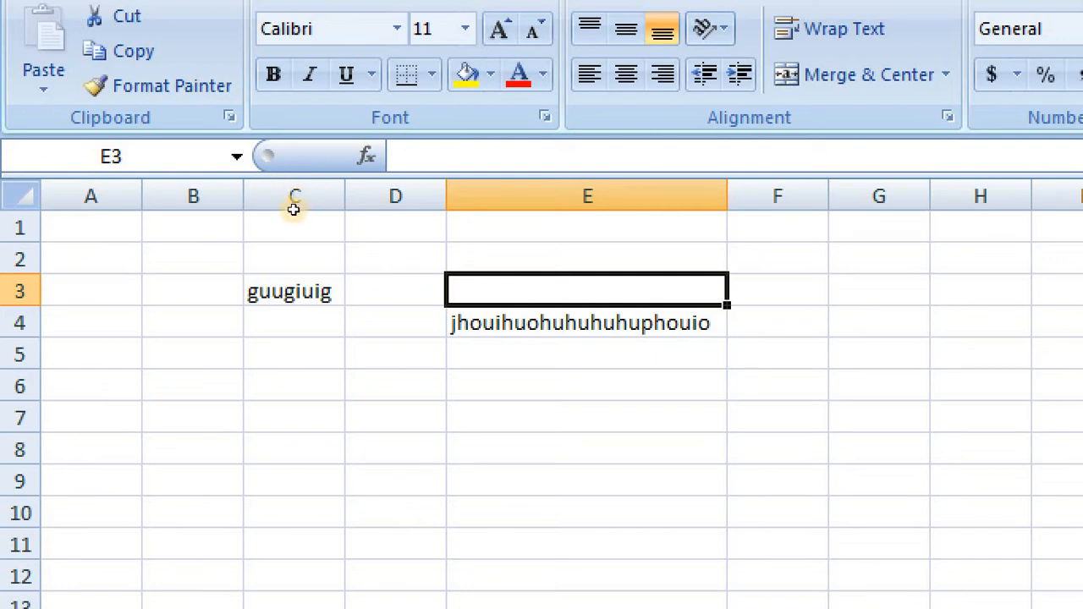
pyautogui.press('Down')
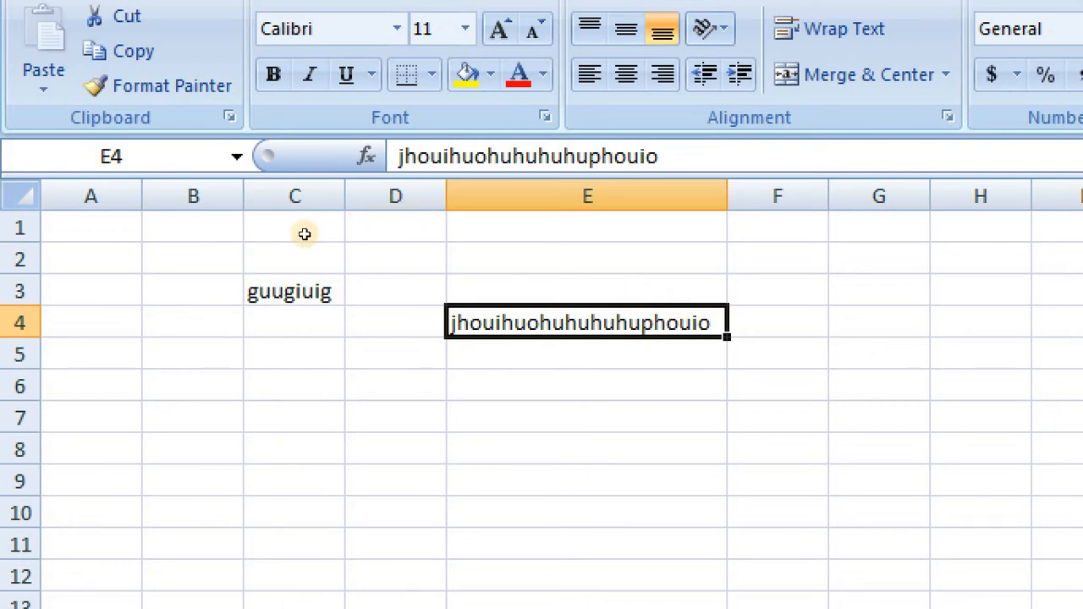
pyautogui.press('Down')
pyautogui.press('Down')
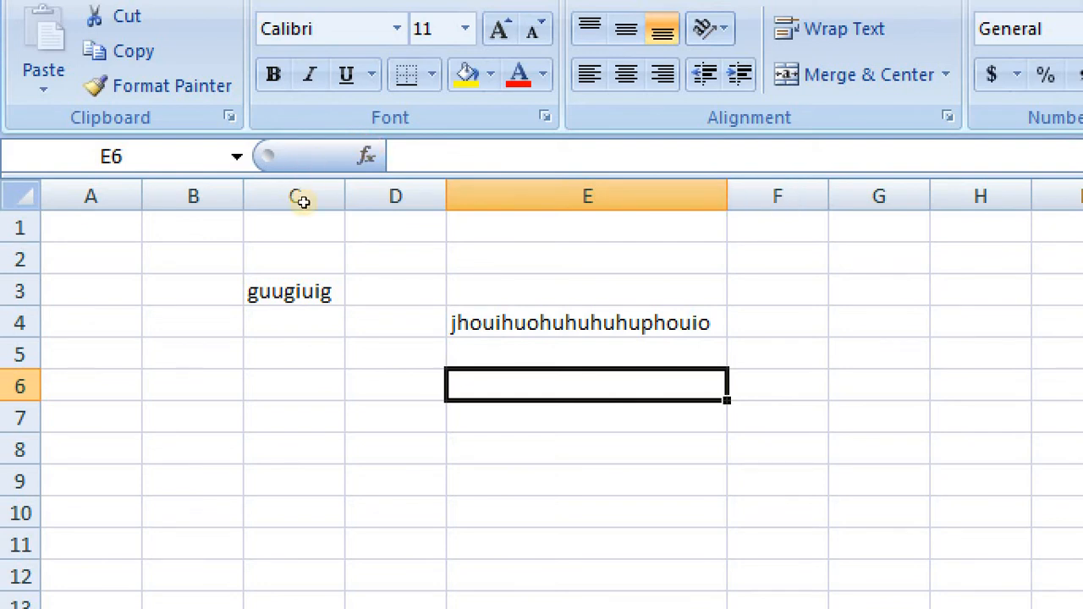
pyautogui.press('Up')
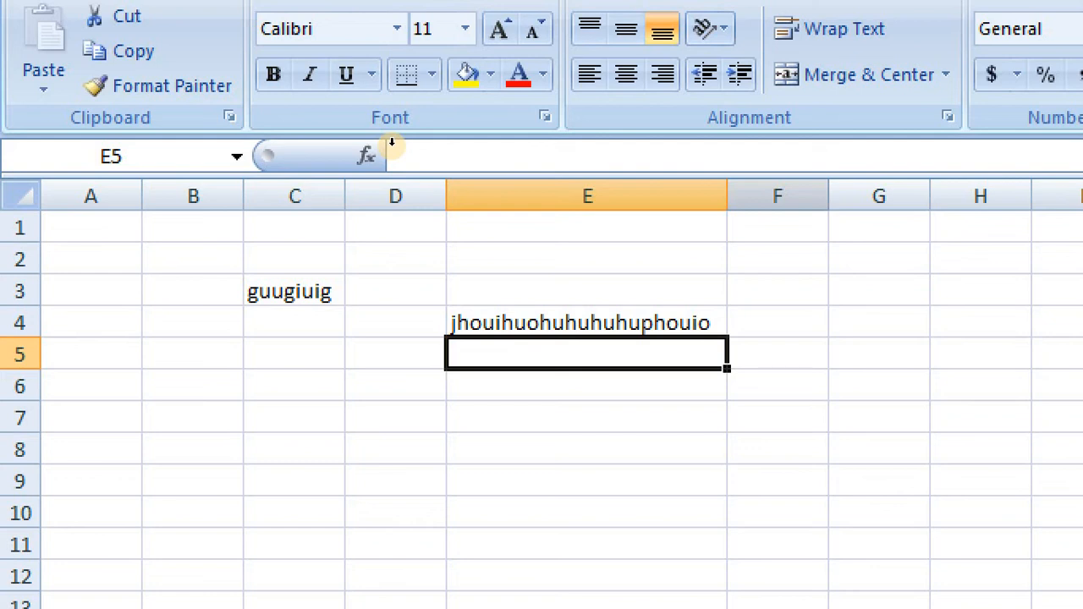
pyautogui.click(777, 197)
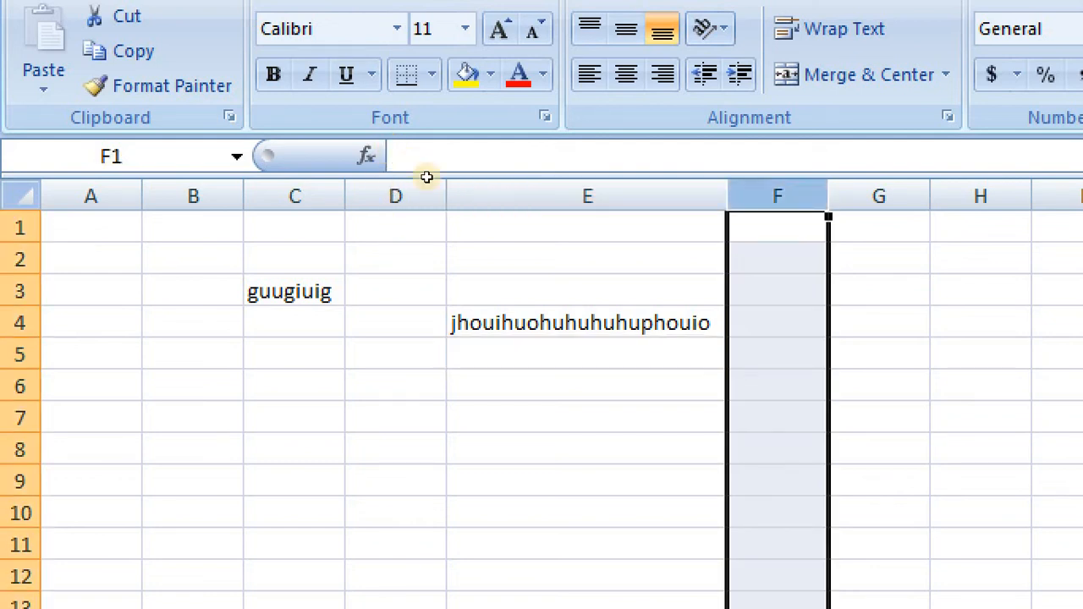
pyautogui.click(879, 258)
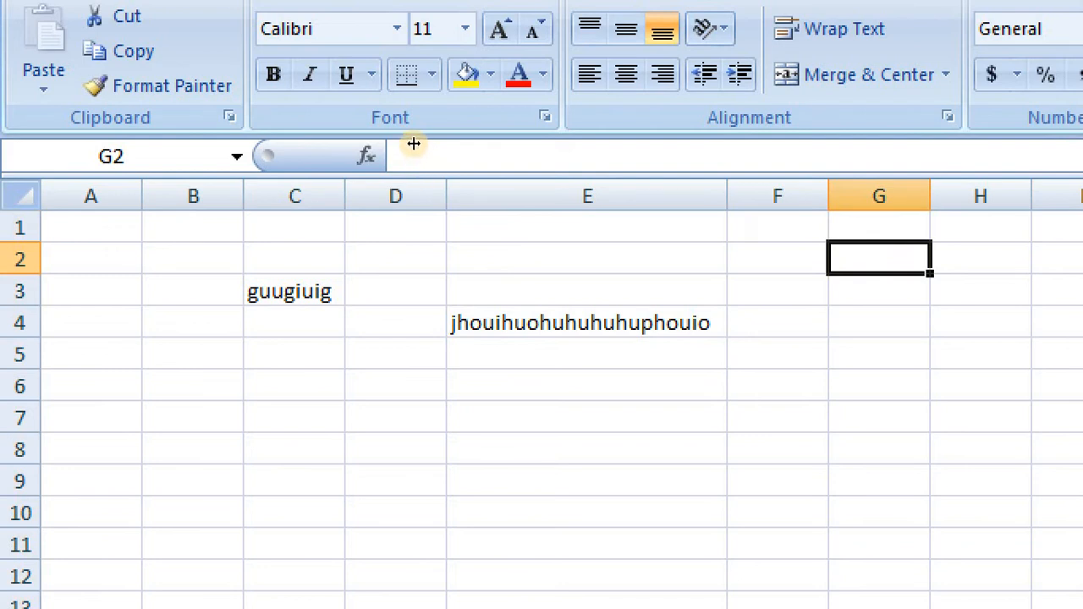
pyautogui.moveTo(828, 195)
pyautogui.mouseDown()
pyautogui.moveTo(970, 196)
pyautogui.moveTo(781, 195)
pyautogui.moveTo(908, 195)
pyautogui.moveTo(819, 195)
pyautogui.moveTo(829, 195)
pyautogui.mouseUp()
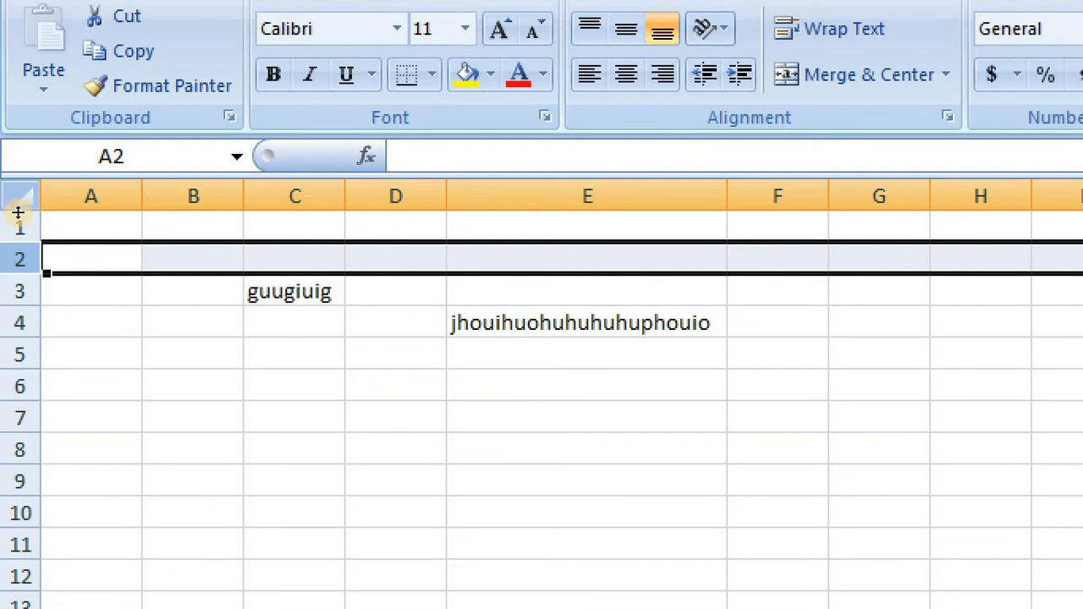
# Increase the height of row 4 slightly.
pyautogui.moveTo(18, 213)
pyautogui.mouseDown()
pyautogui.moveTo(15, 204)
pyautogui.moveTo(22, 239)
pyautogui.moveTo(22, 213)
pyautogui.mouseUp()
pyautogui.click(7, 204)
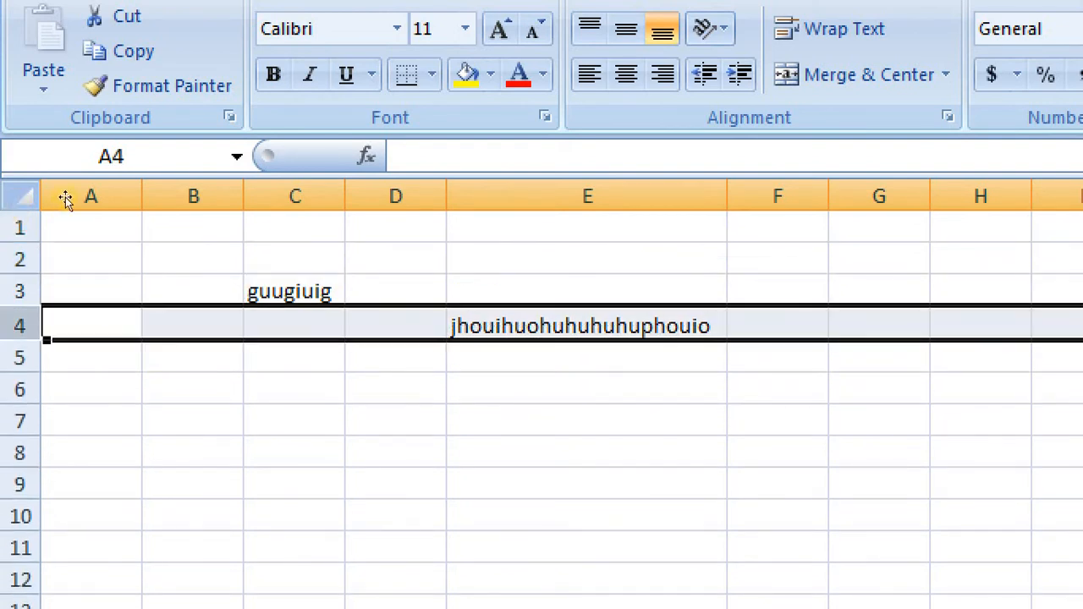
pyautogui.click(148, 147)
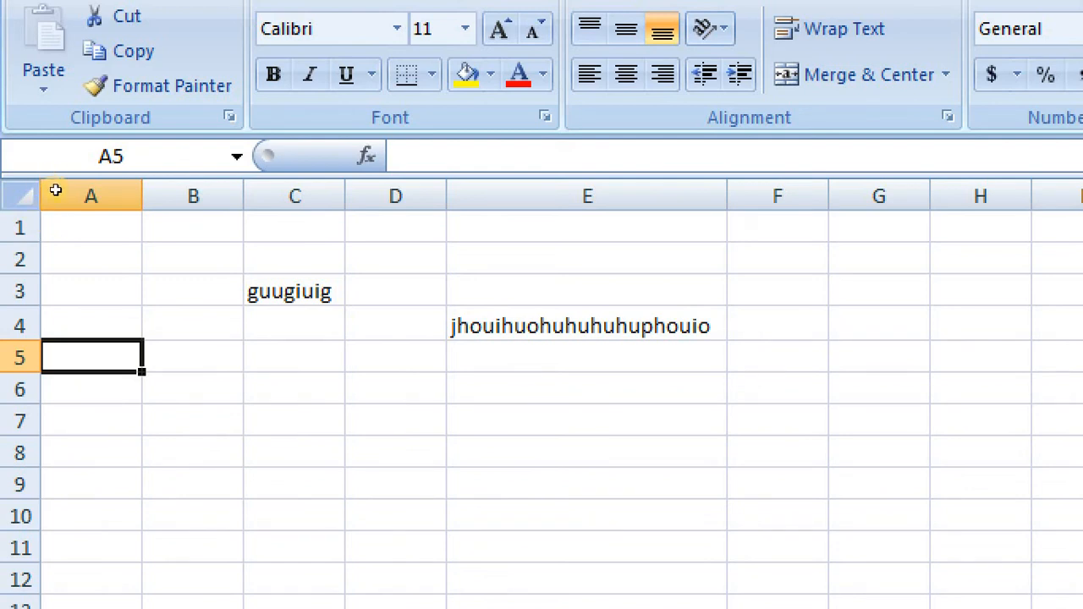
pyautogui.press('Up')
pyautogui.press('Up')
pyautogui.press('Up')
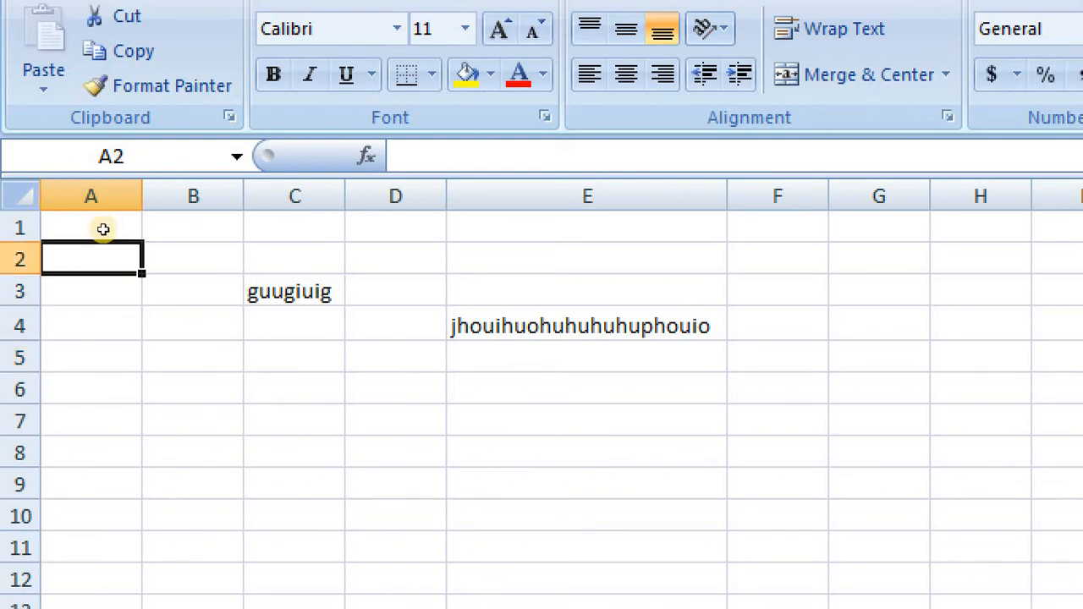
pyautogui.press('Down')
pyautogui.press('Down')
pyautogui.press('Down')
# Enter the weekday Monday in cell B3 and move the active cell down to B7.
pyautogui.press('Right')
pyautogui.press('Up')
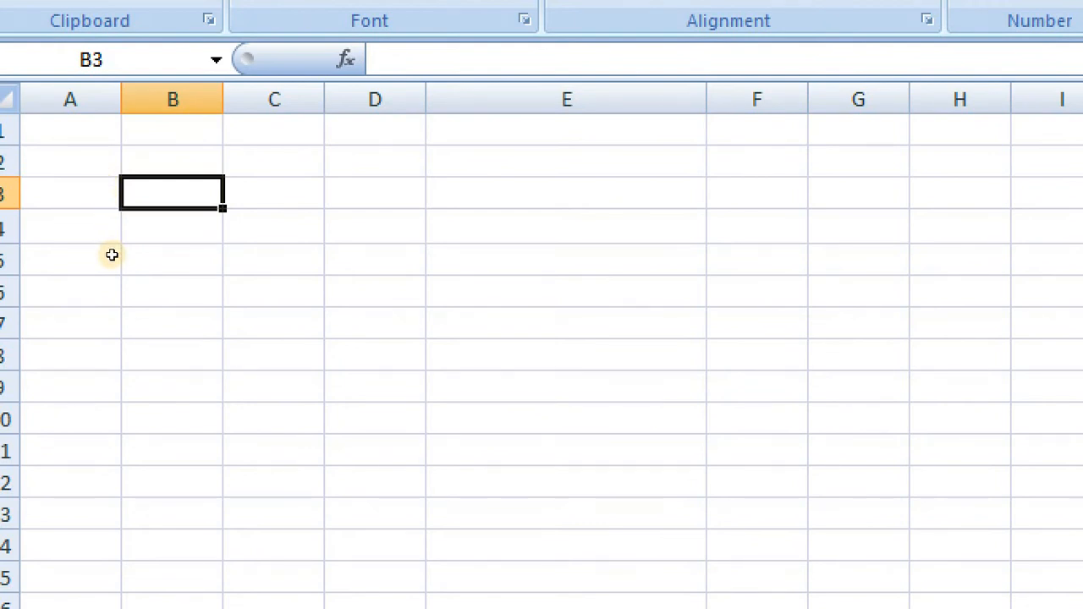
pyautogui.write('monda')
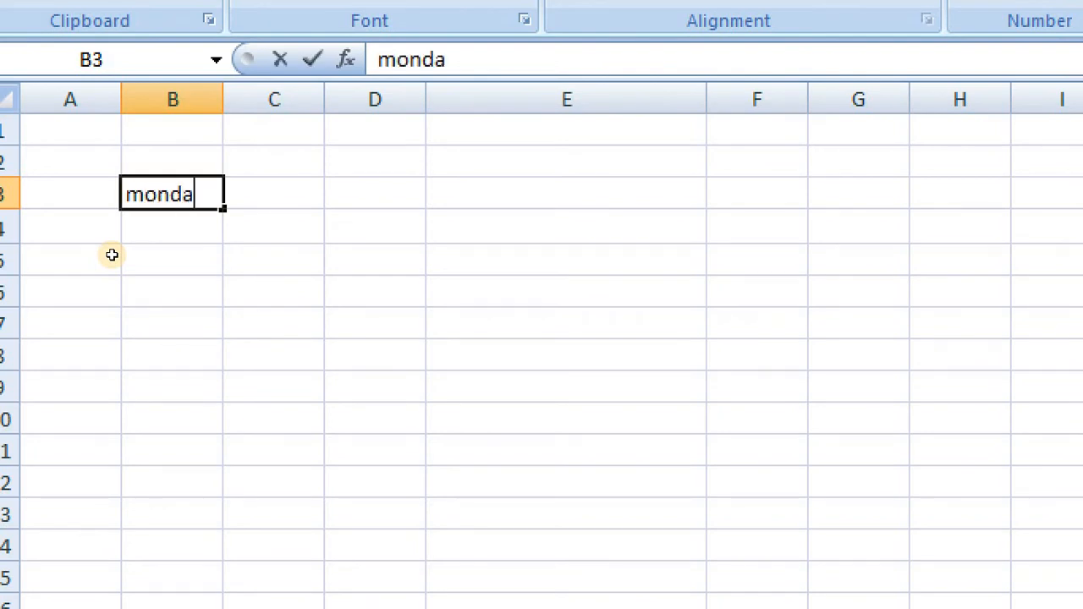
pyautogui.write('y')
pyautogui.press('Return')
pyautogui.press('Return')
pyautogui.press('Return')
pyautogui.press('Return')
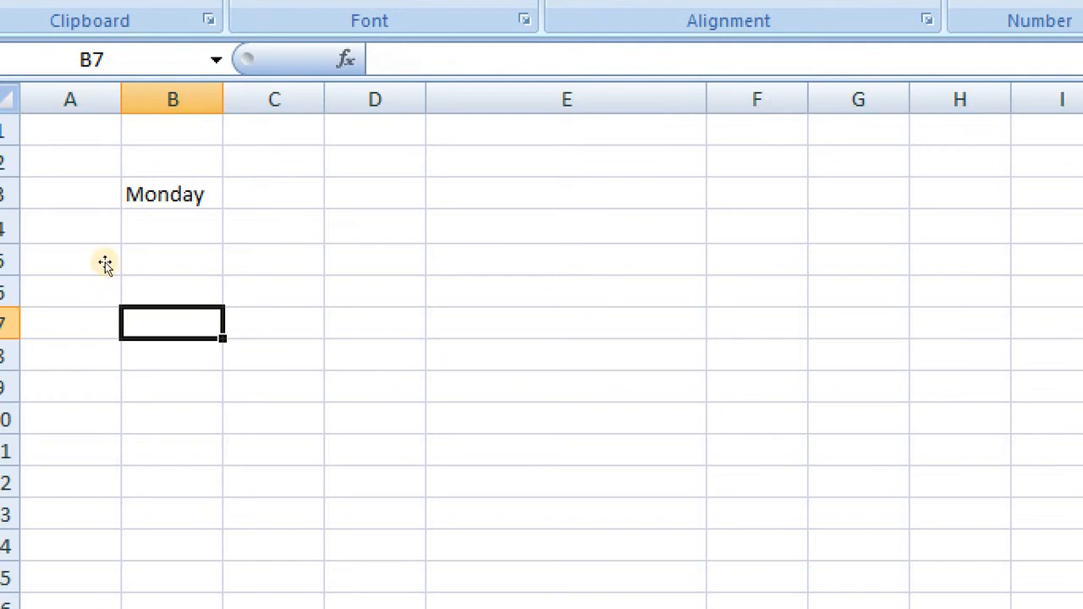
# Move the active cell up and down column B, ending on the Monday entry in B3.
pyautogui.press('Up')
pyautogui.press('Up')
pyautogui.press('Up')
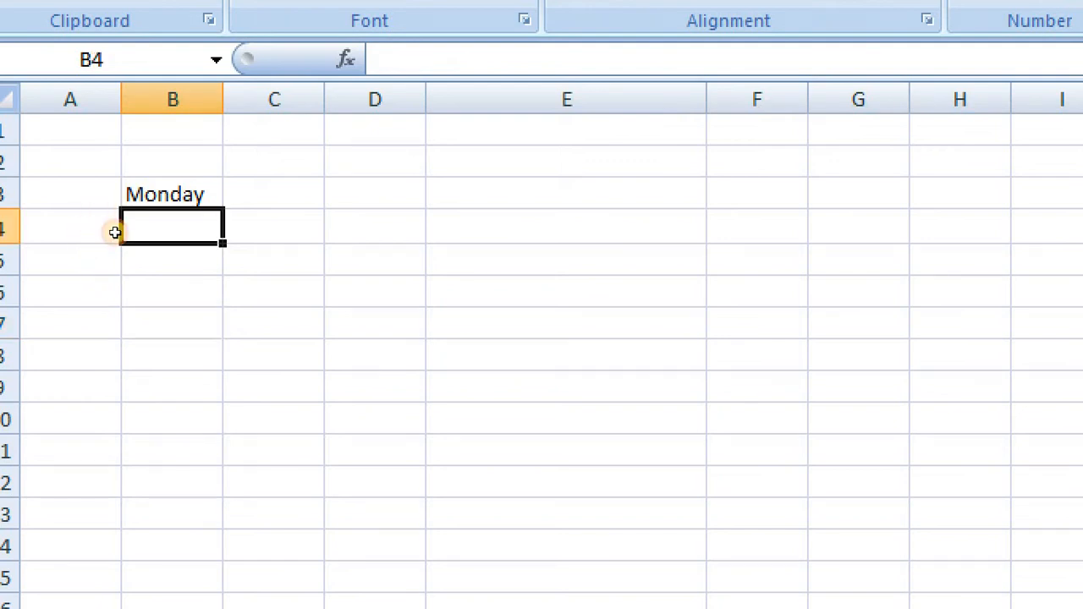
pyautogui.press('Down')
pyautogui.press('Down')
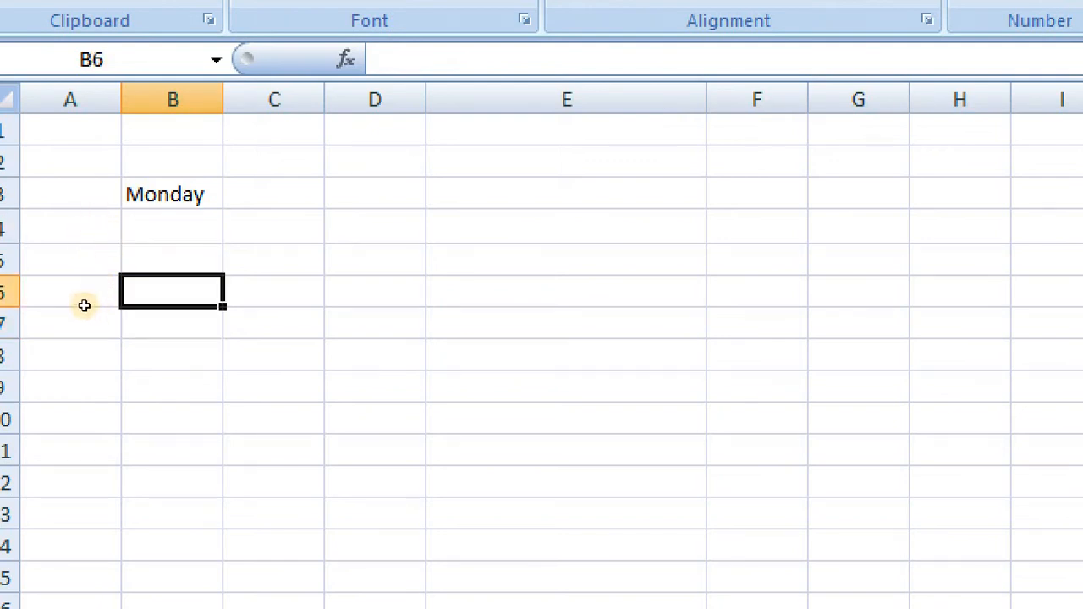
pyautogui.press('Up')
pyautogui.press('Up')
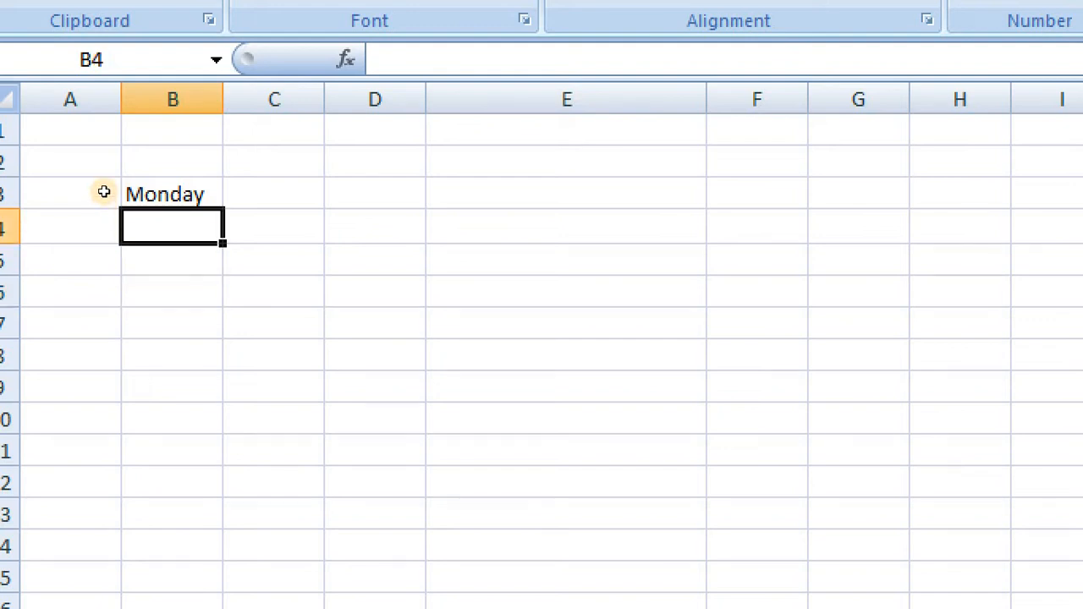
pyautogui.press('Up')
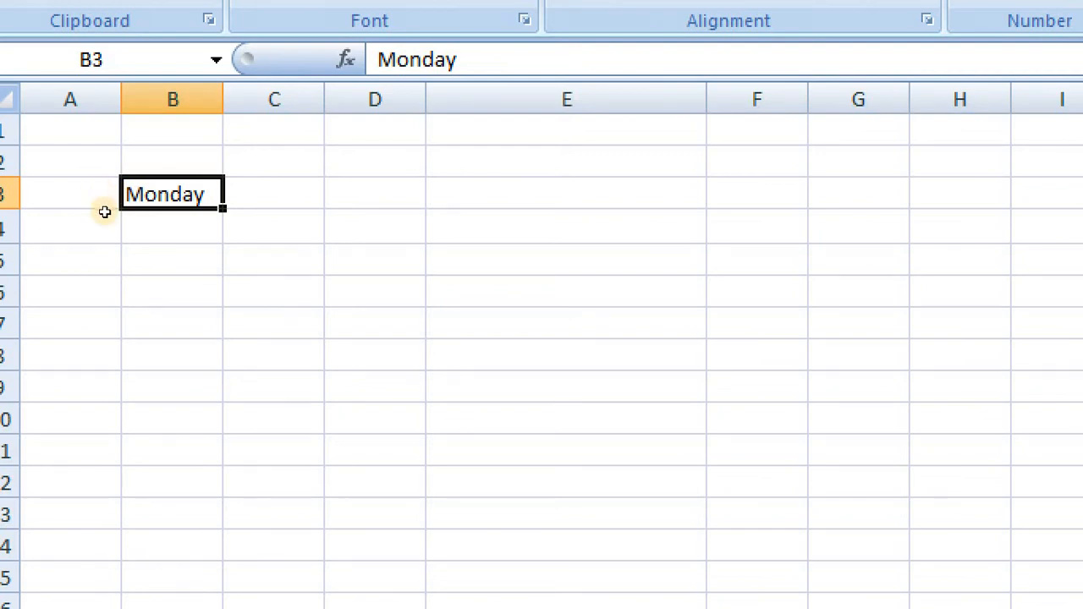
pyautogui.press('Down')
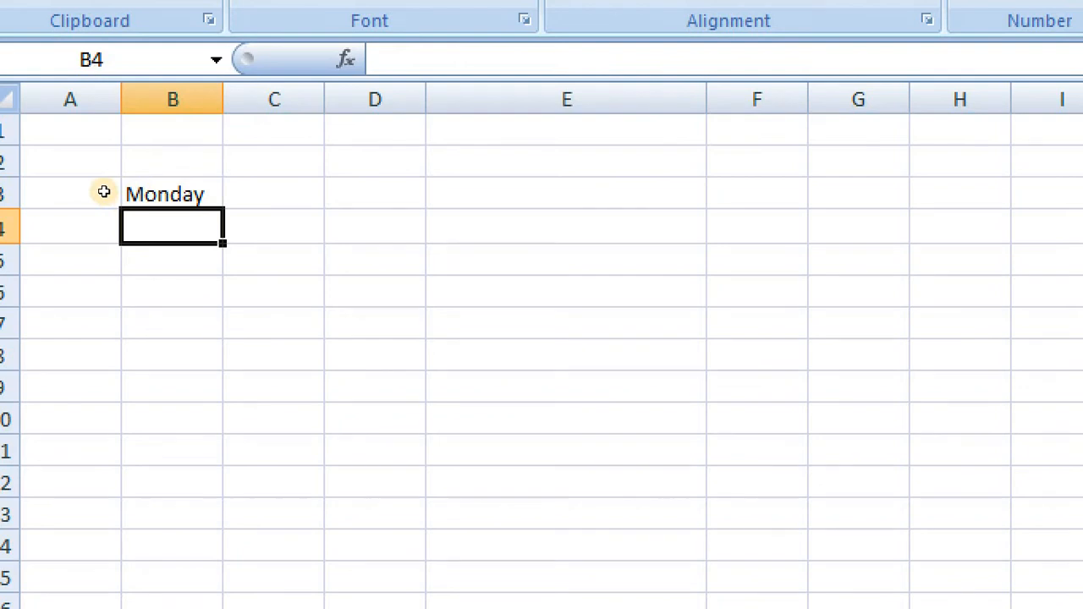
pyautogui.press('Up')
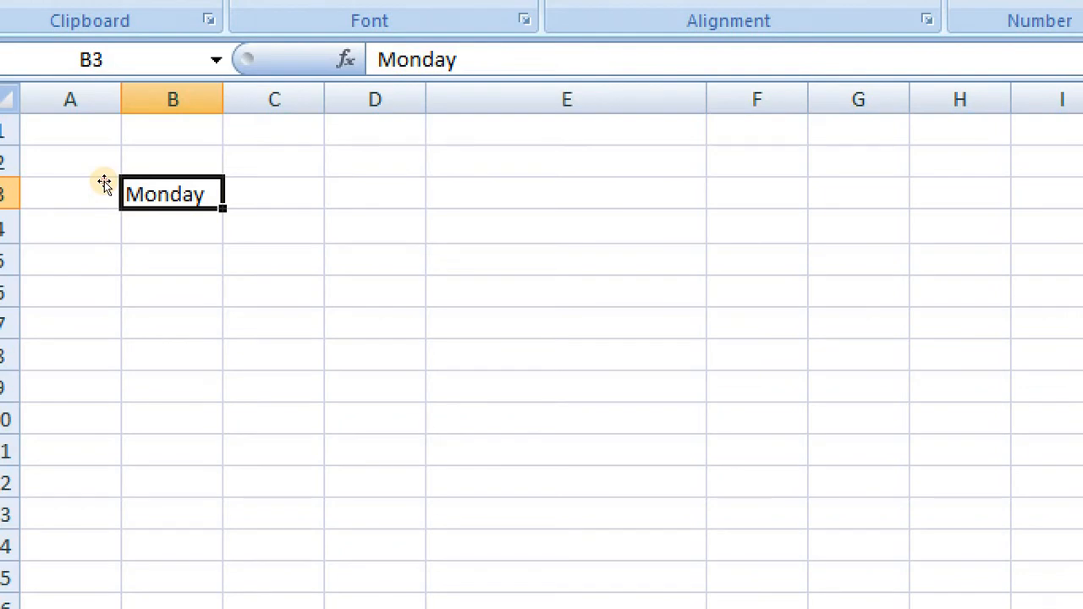
# Move the Monday entry from B3 to C7 and back to B4, and AutoFill the weekdays down to B10.
pyautogui.moveTo(119, 193); pyautogui.dragTo(150, 249)
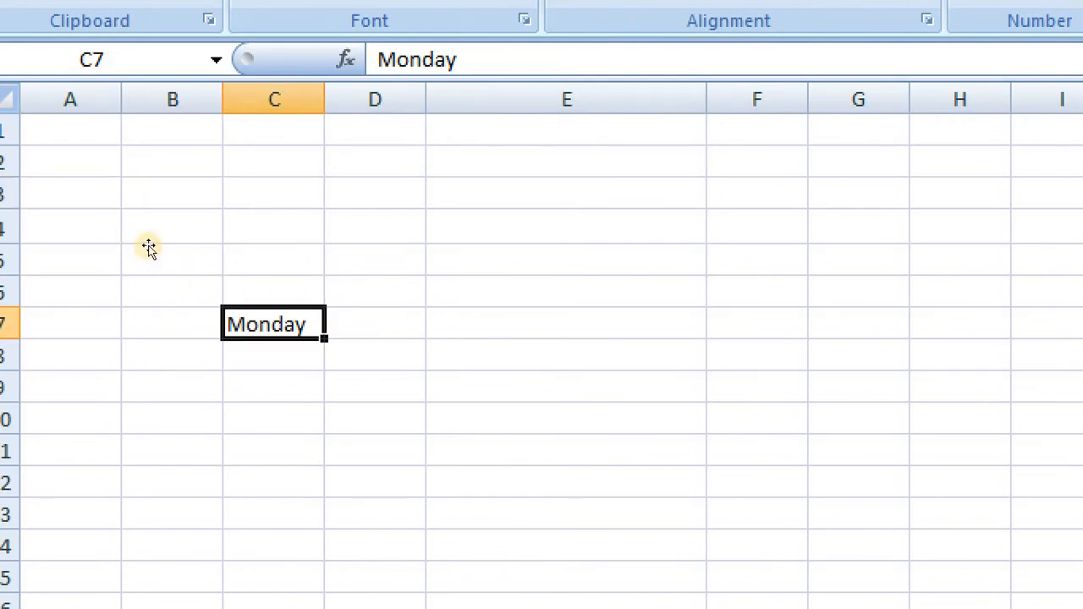
pyautogui.moveTo(138, 242); pyautogui.dragTo(89, 198)
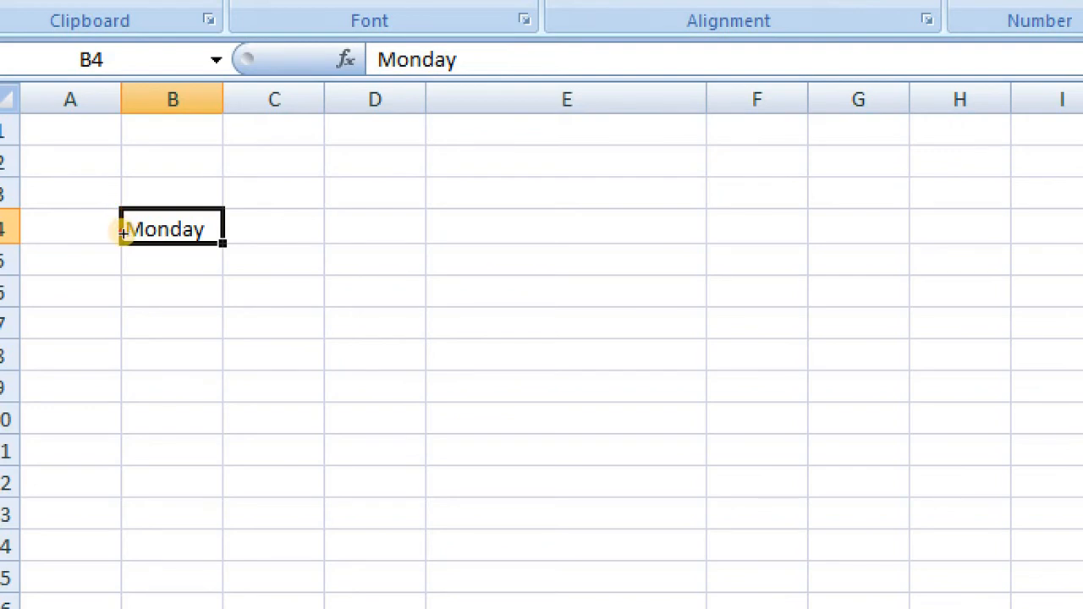
pyautogui.moveTo(123, 231); pyautogui.dragTo(123, 319)
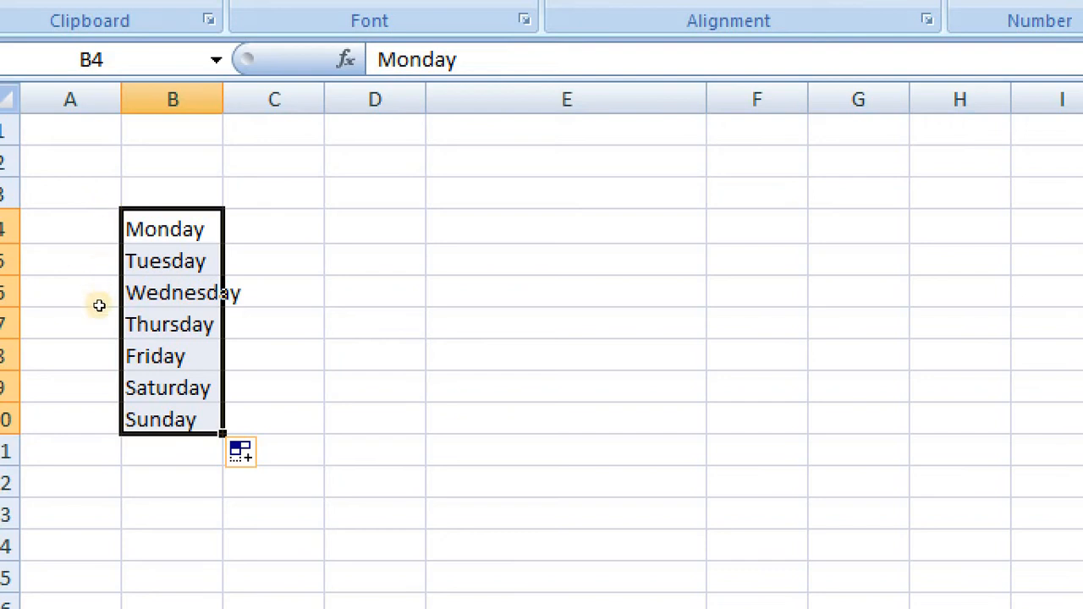
# AutoFill the weekdays from Monday in B4 across to H4 and narrow column E to roughly its neighbours' width.
pyautogui.click(127, 218)
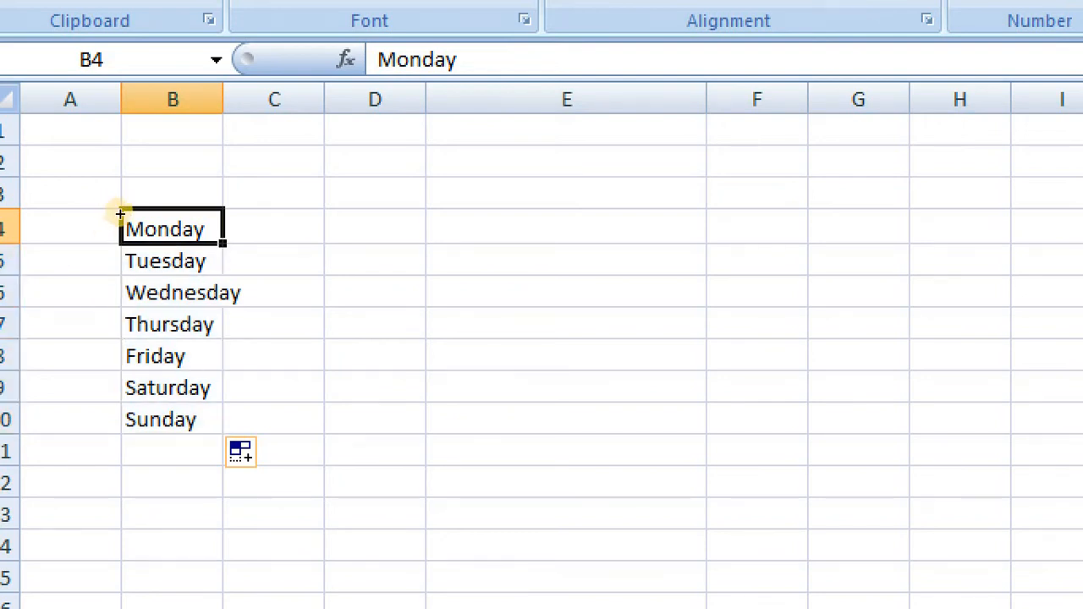
pyautogui.moveTo(128, 210); pyautogui.dragTo(500, 208)
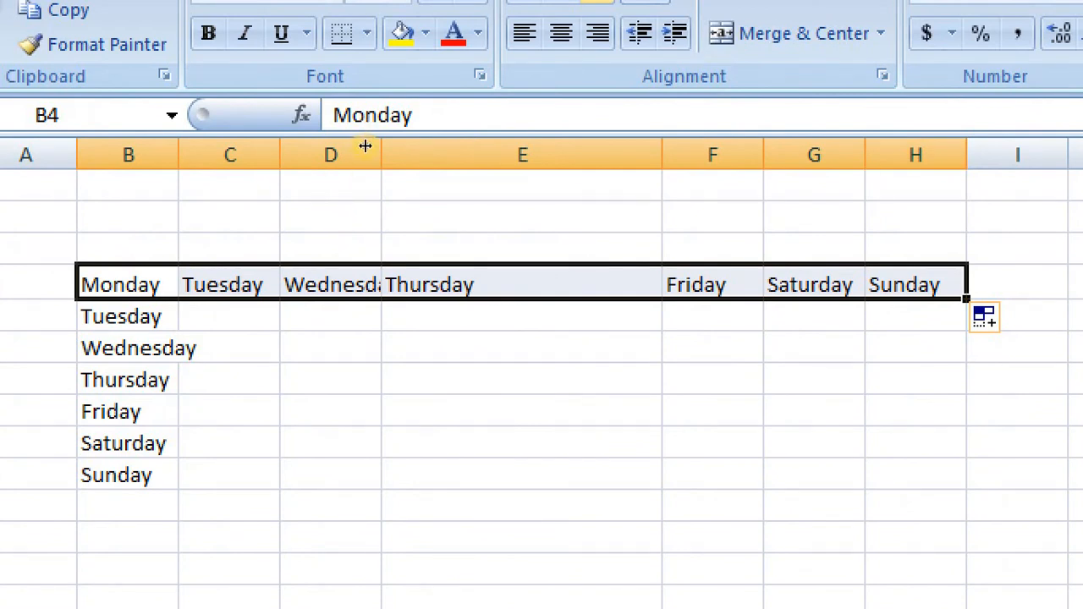
pyautogui.moveTo(380, 152); pyautogui.dragTo(492, 152)
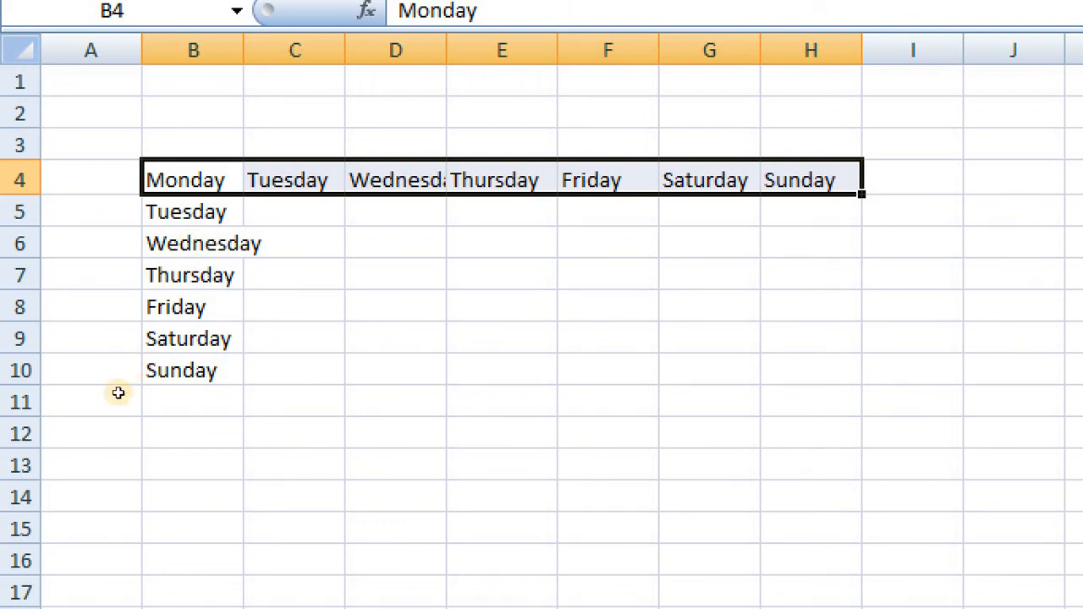
# Enter "january" in cell A12 and AutoFill the months across row 12 to december in L12.
pyautogui.click(88, 434)
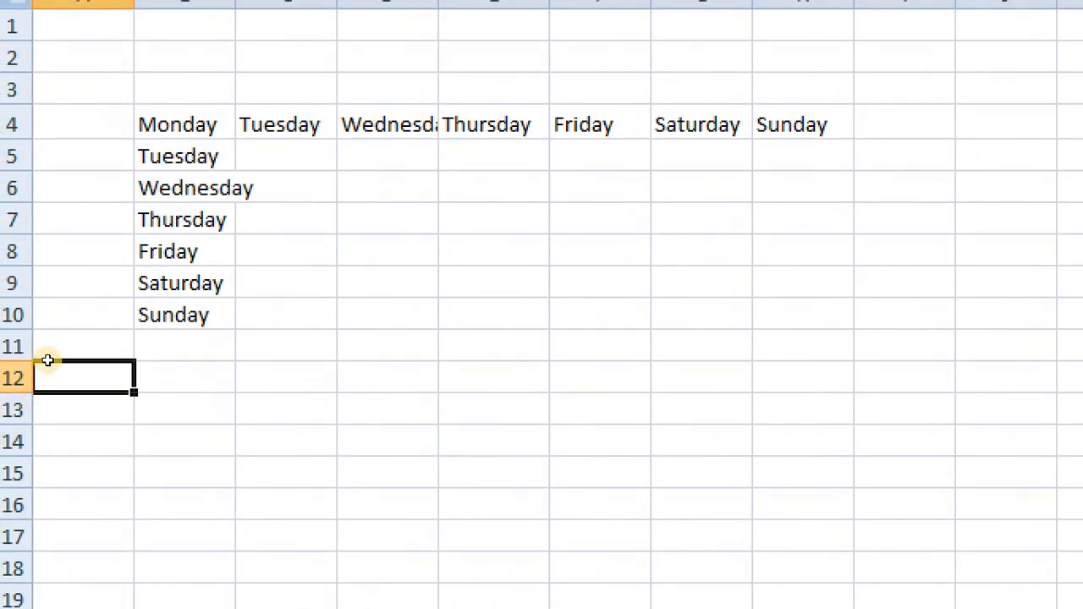
pyautogui.write('ja')
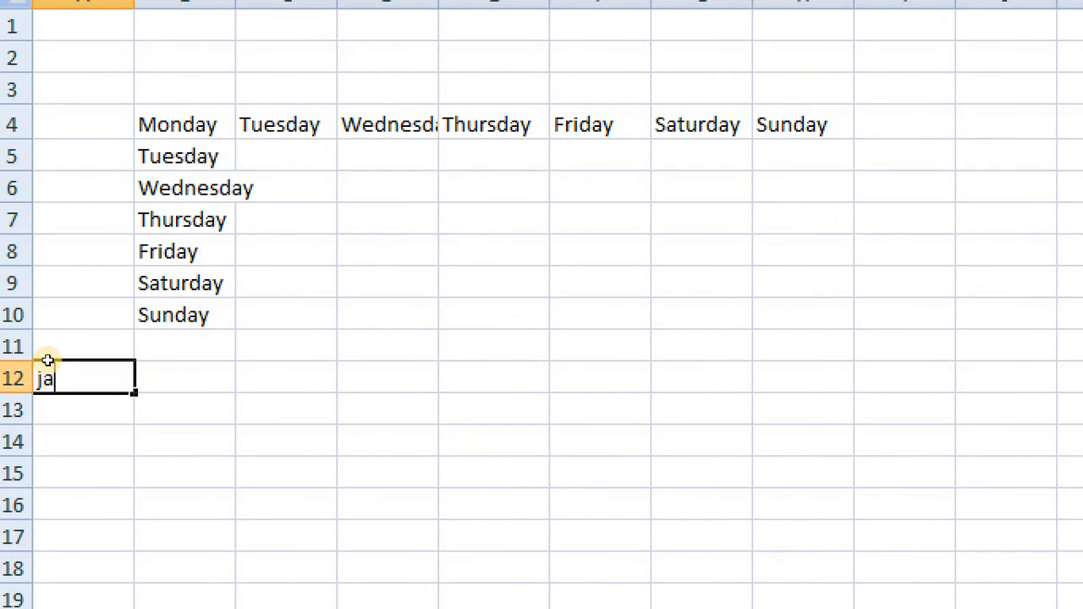
pyautogui.write('nuary')
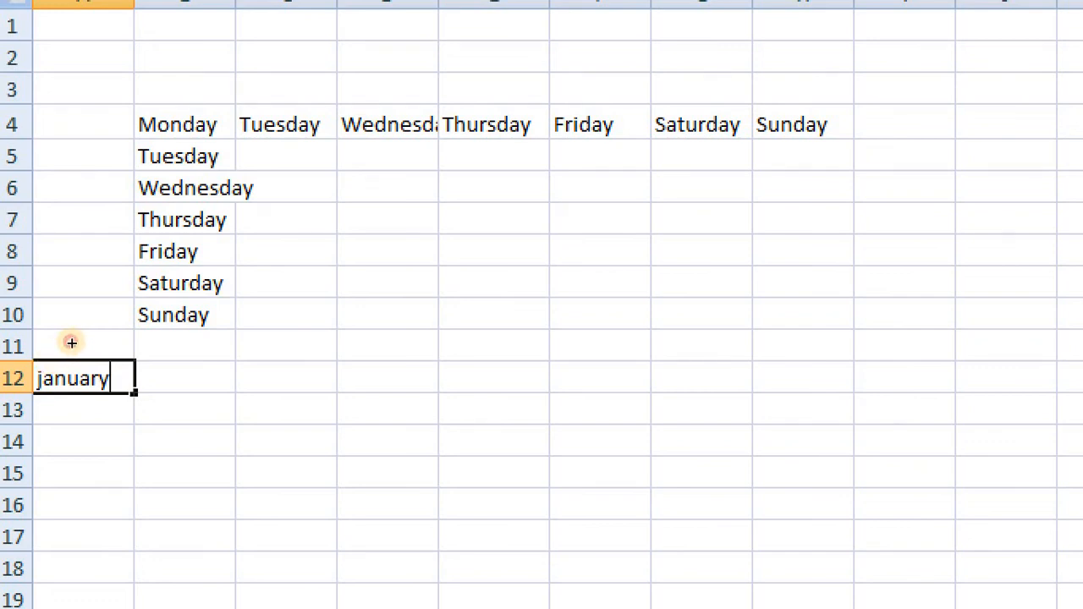
pyautogui.moveTo(136, 355); pyautogui.dragTo(750, 356)
pyautogui.moveTo(622, 349)
pyautogui.mouseDown()
pyautogui.moveTo(739, 371)
pyautogui.moveTo(615, 339)
pyautogui.mouseUp()
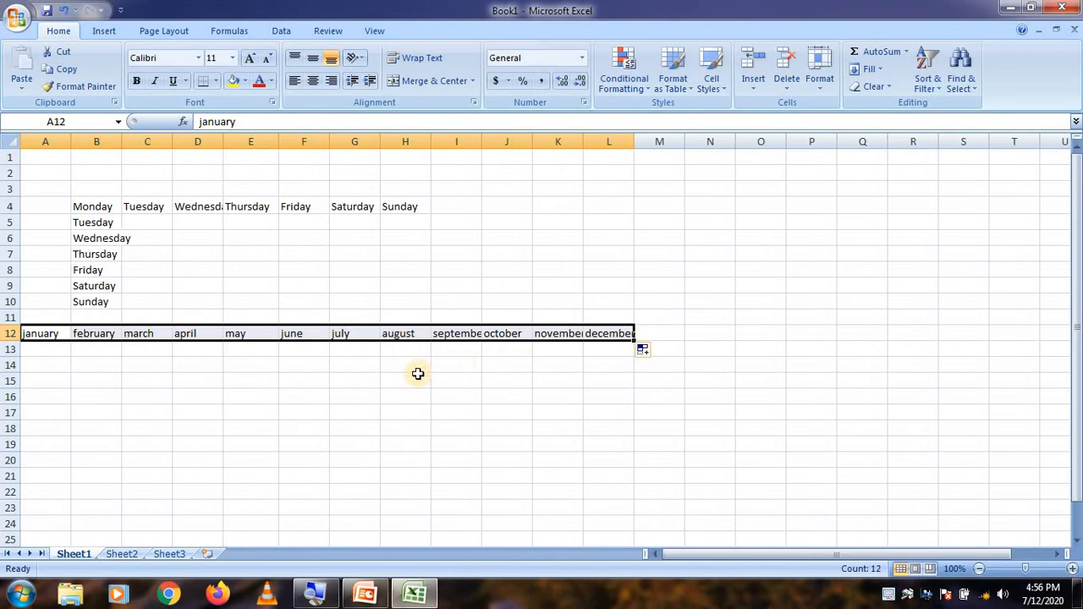
pyautogui.click(320, 400)
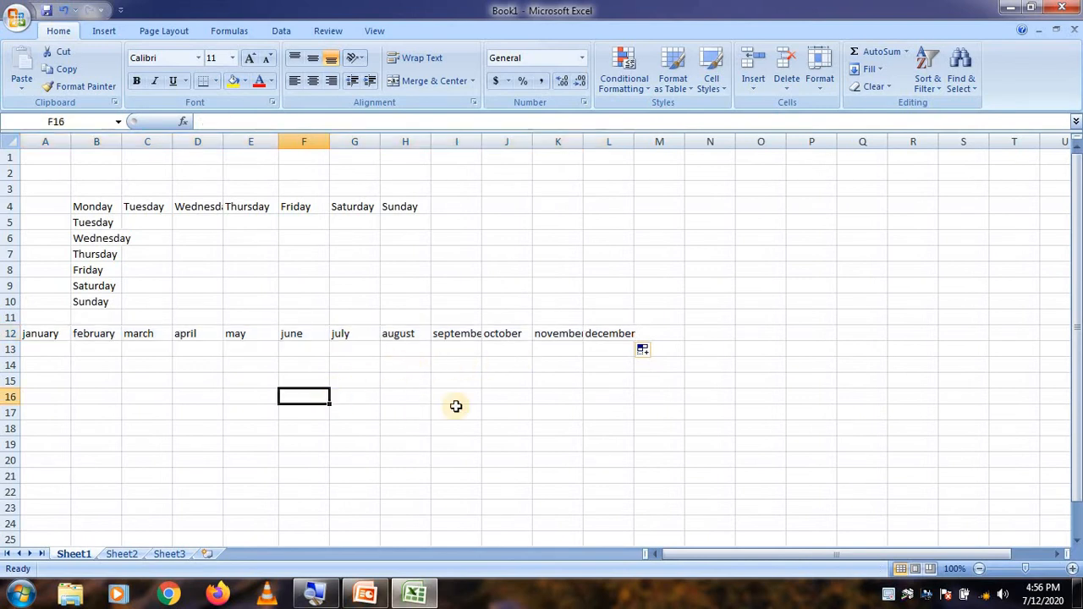
# Select the range A3:L19 and delete all the weekday and month entries in it.
pyautogui.moveTo(613, 370); pyautogui.dragTo(48, 188)
pyautogui.click(238, 429)
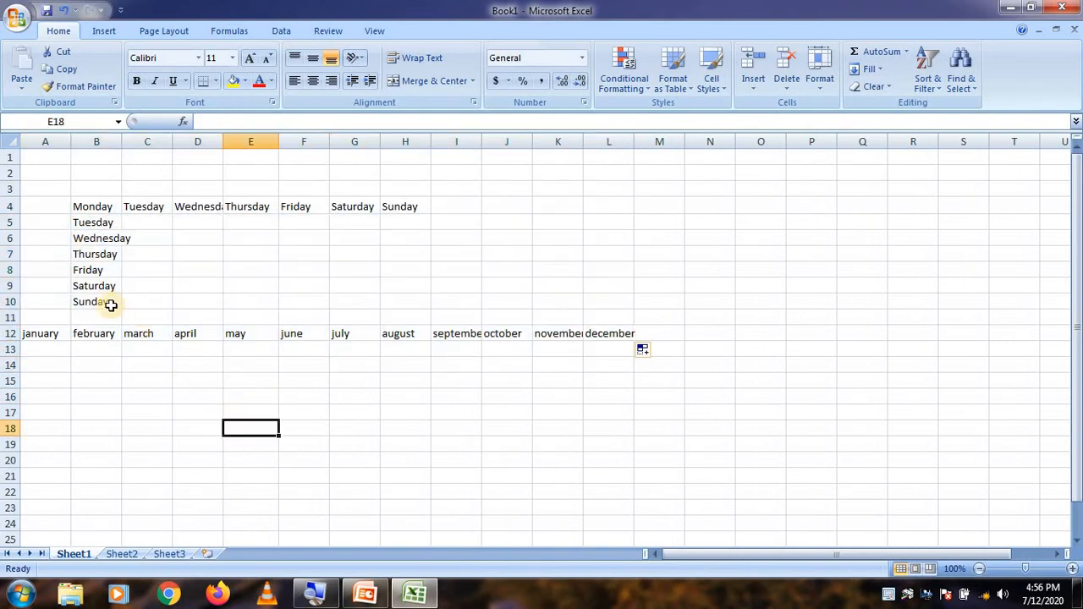
pyautogui.click(46, 186)
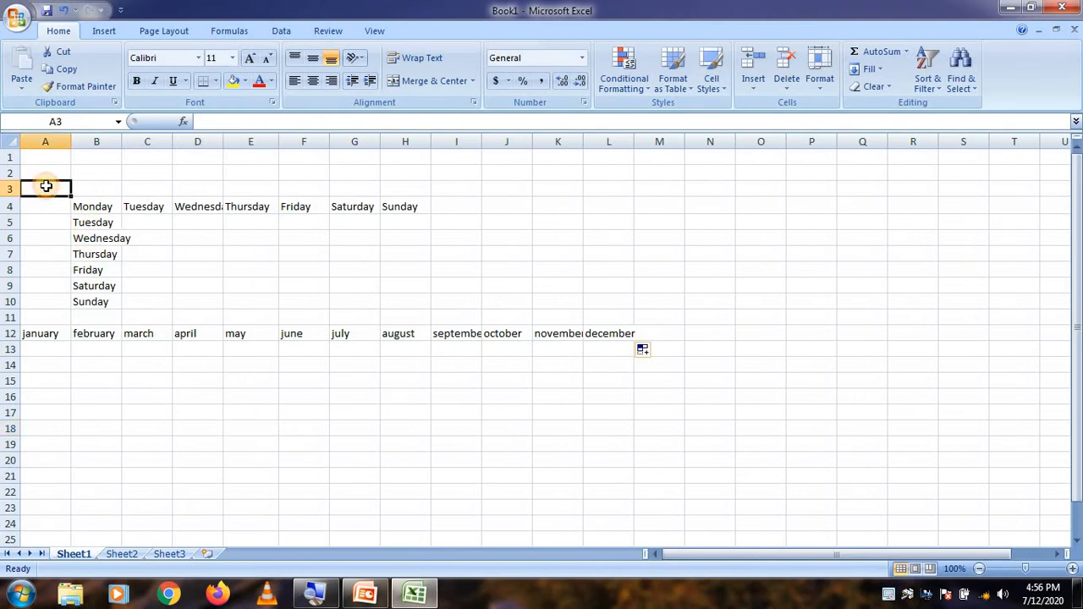
pyautogui.moveTo(46, 187); pyautogui.dragTo(617, 443)
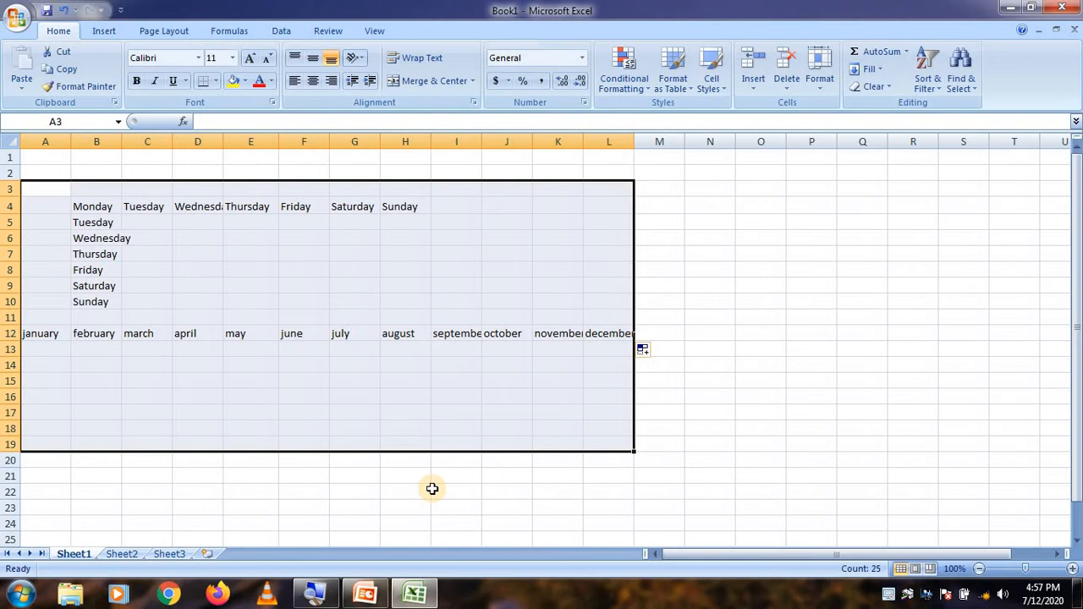
pyautogui.press('Delete')
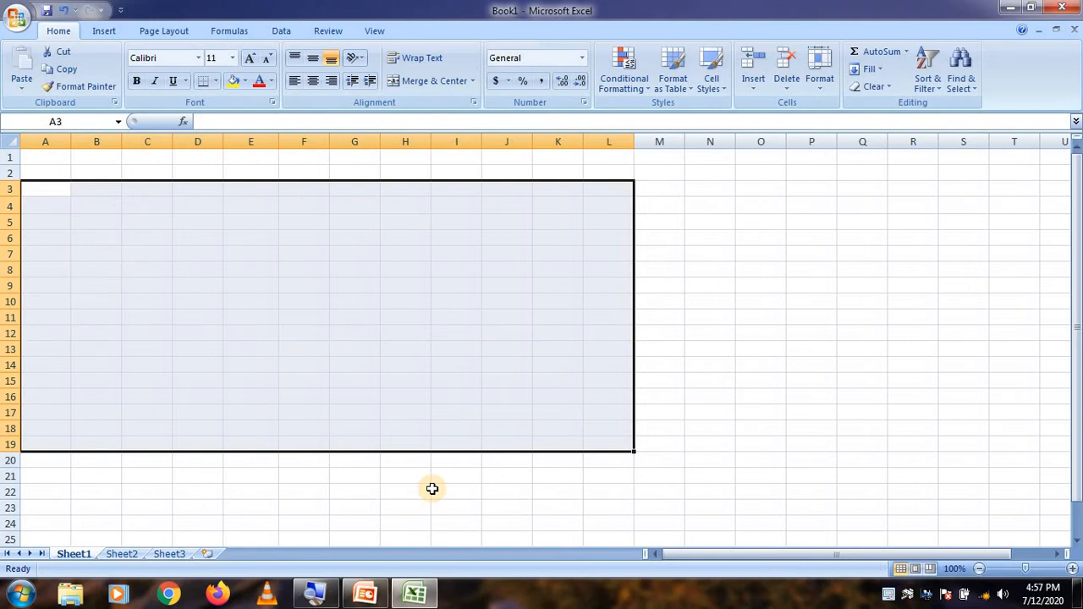
pyautogui.click(432, 490)
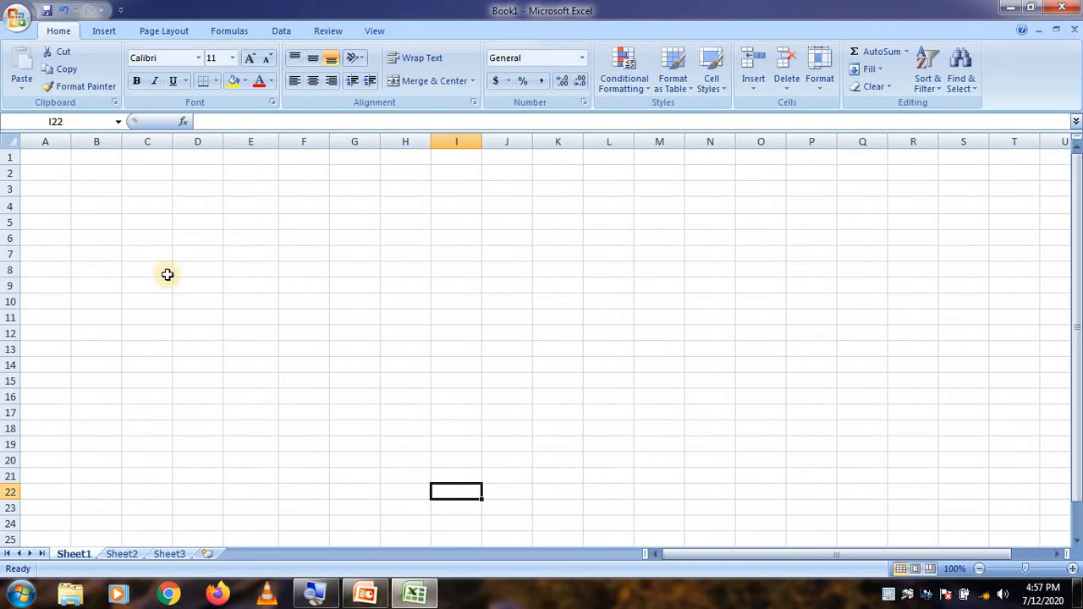
# Enter the number 1 in cell C3.
pyautogui.click(145, 185)
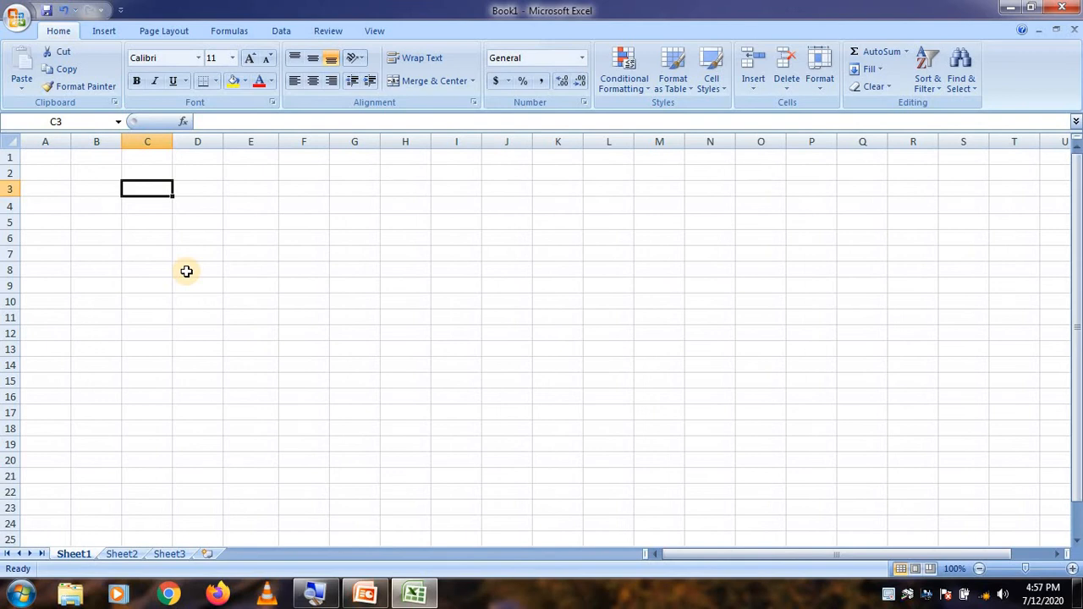
pyautogui.write('1')
pyautogui.press('Return')
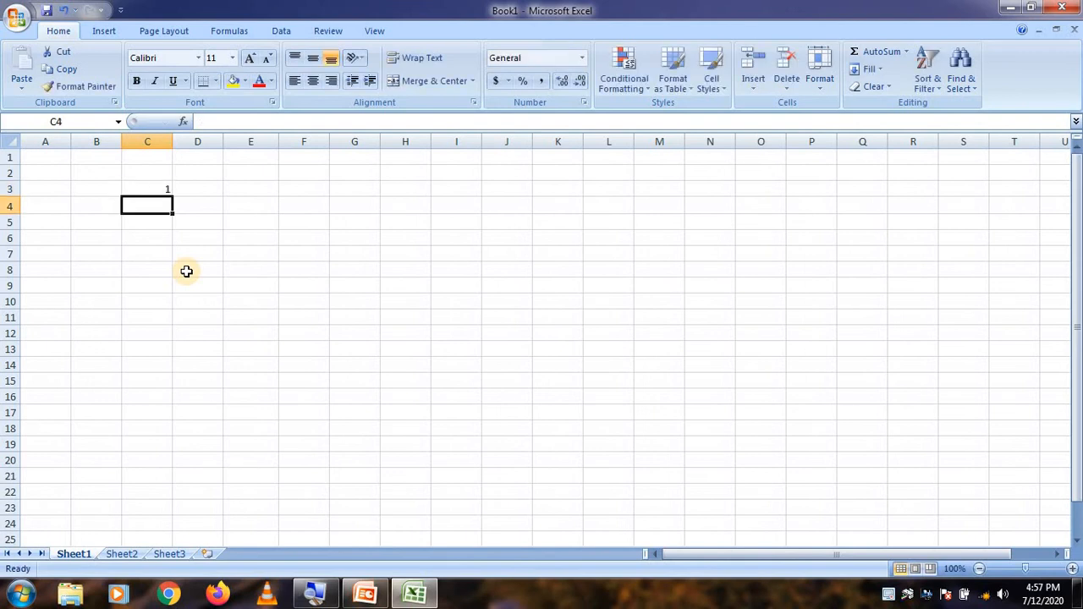
pyautogui.write('2')
pyautogui.press('Return')
pyautogui.press('Up')
pyautogui.press('Delete')
# AutoFill the 1 in C3 down to C22 and switch the filled range to Fill Series.
pyautogui.press('Up')
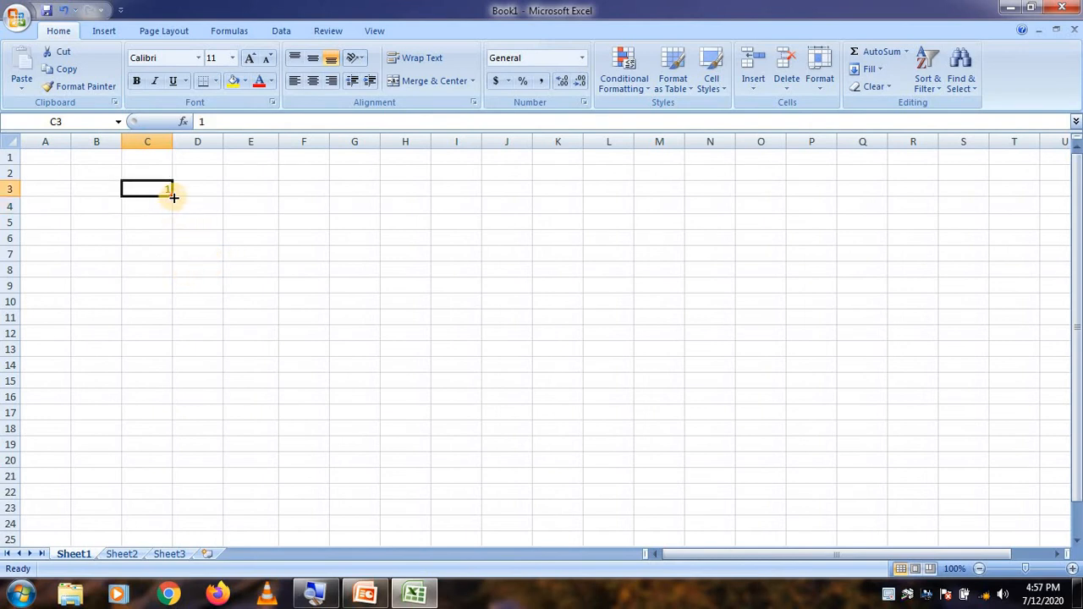
pyautogui.moveTo(172, 196); pyautogui.dragTo(181, 493)
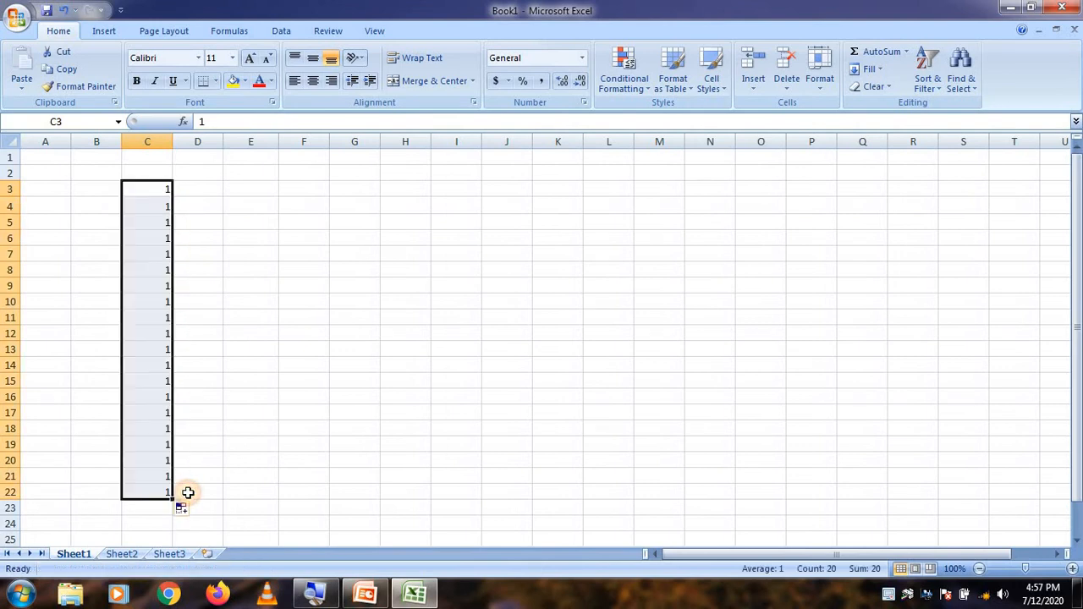
pyautogui.click(271, 463)
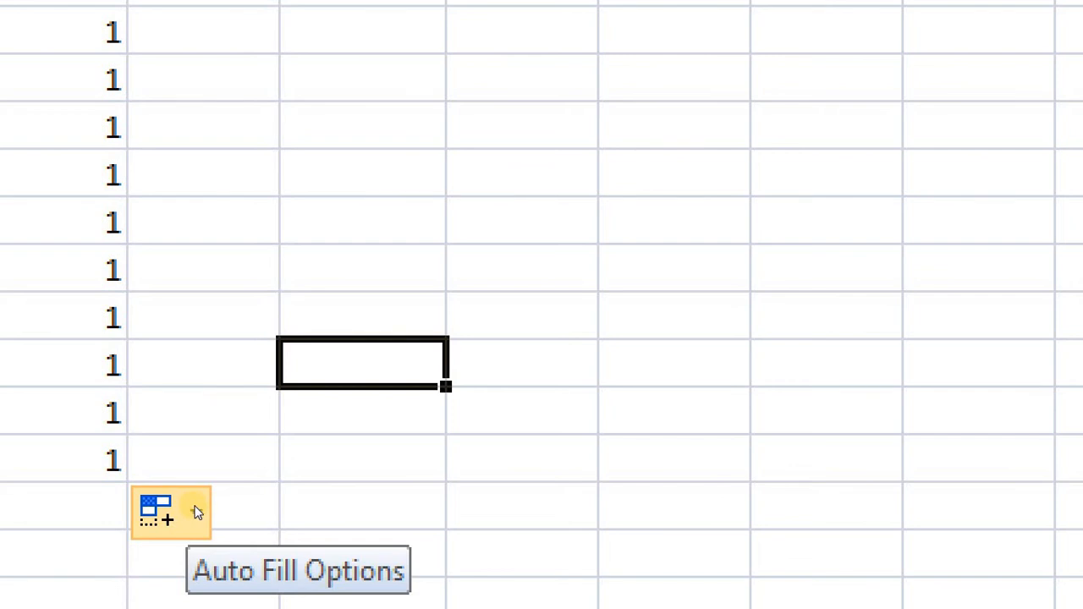
pyautogui.click(197, 515)
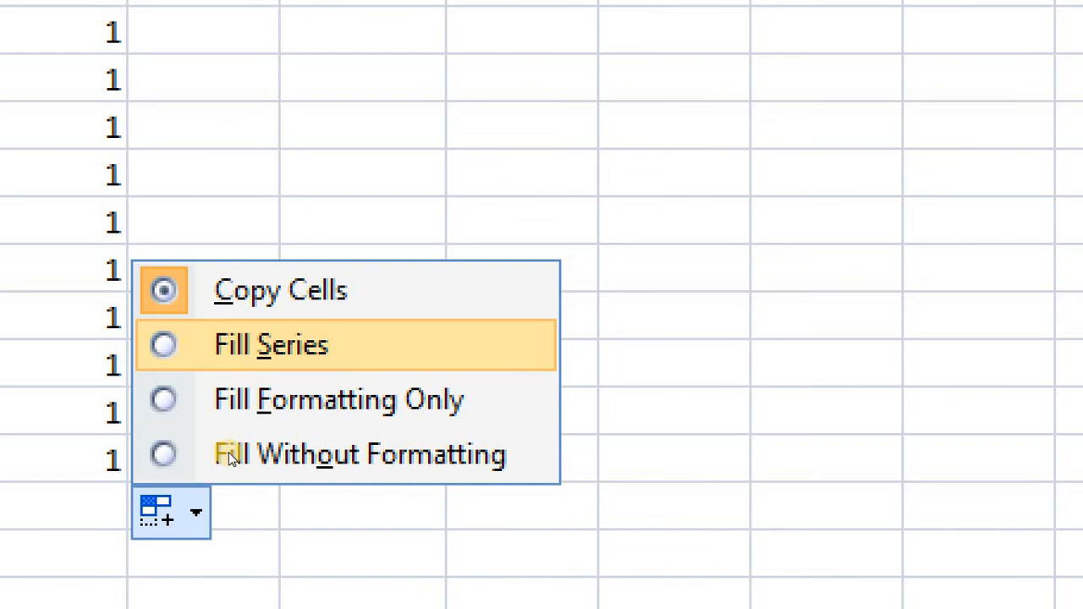
pyautogui.press('Return')
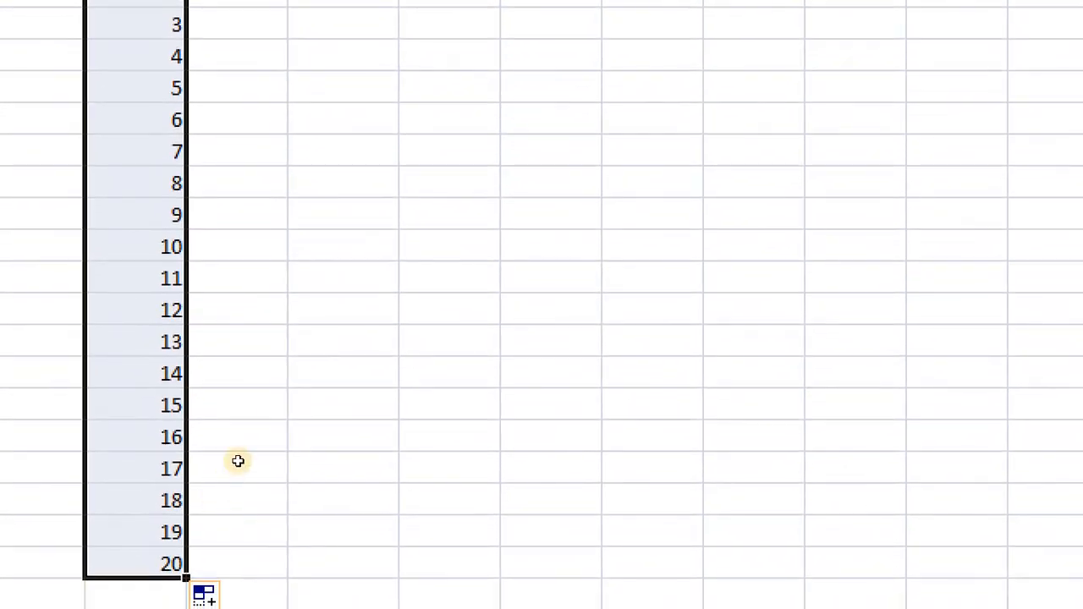
# Clear the number series from column C, enter 1 in D9 and 2 in D10, and return to the 1.
pyautogui.press('Delete')
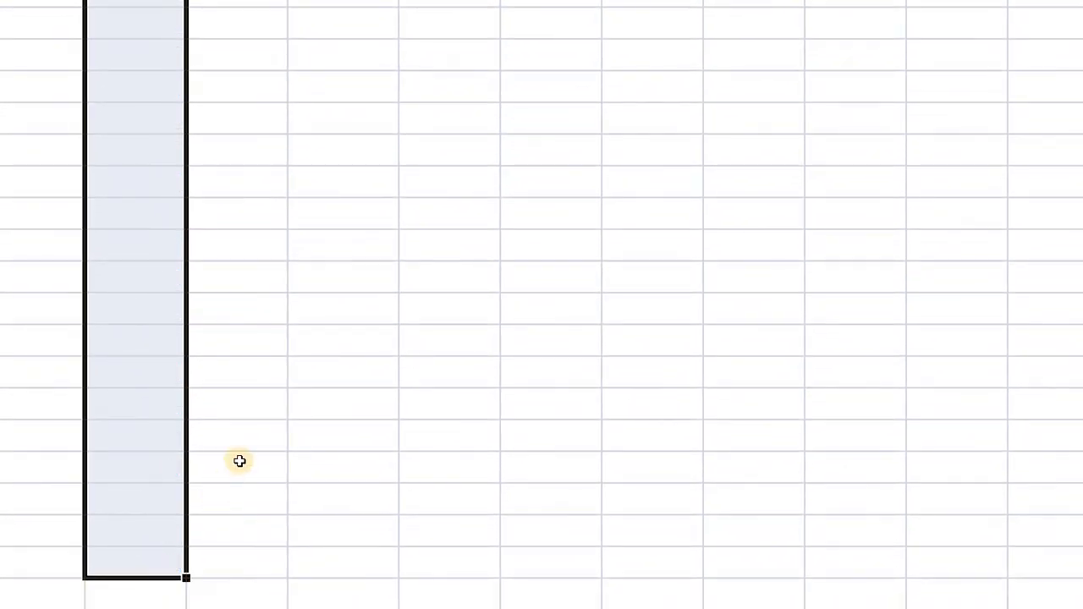
pyautogui.click(235, 150)
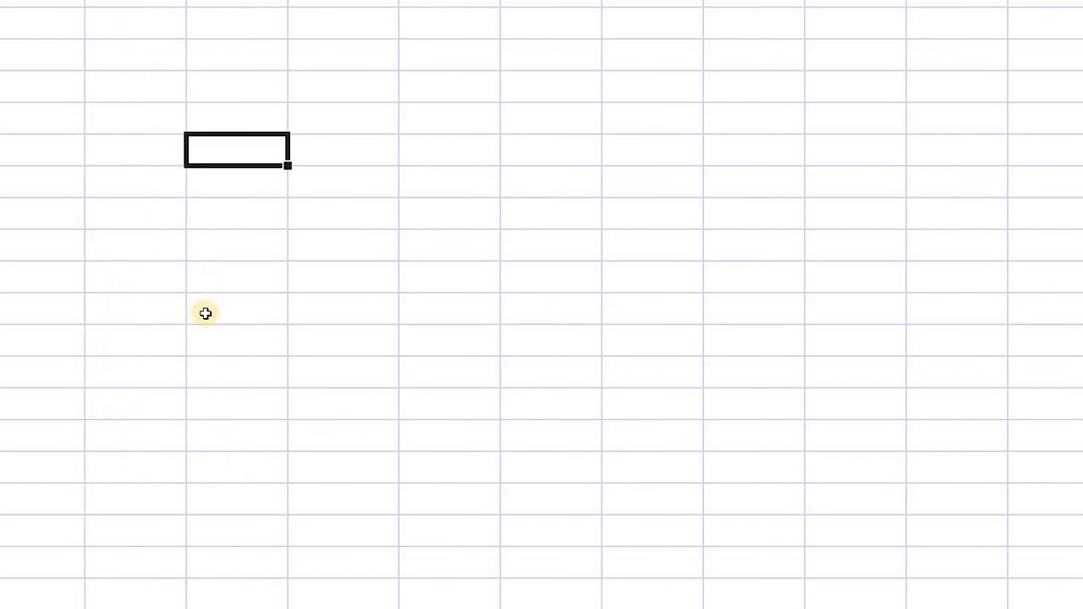
pyautogui.write('1')
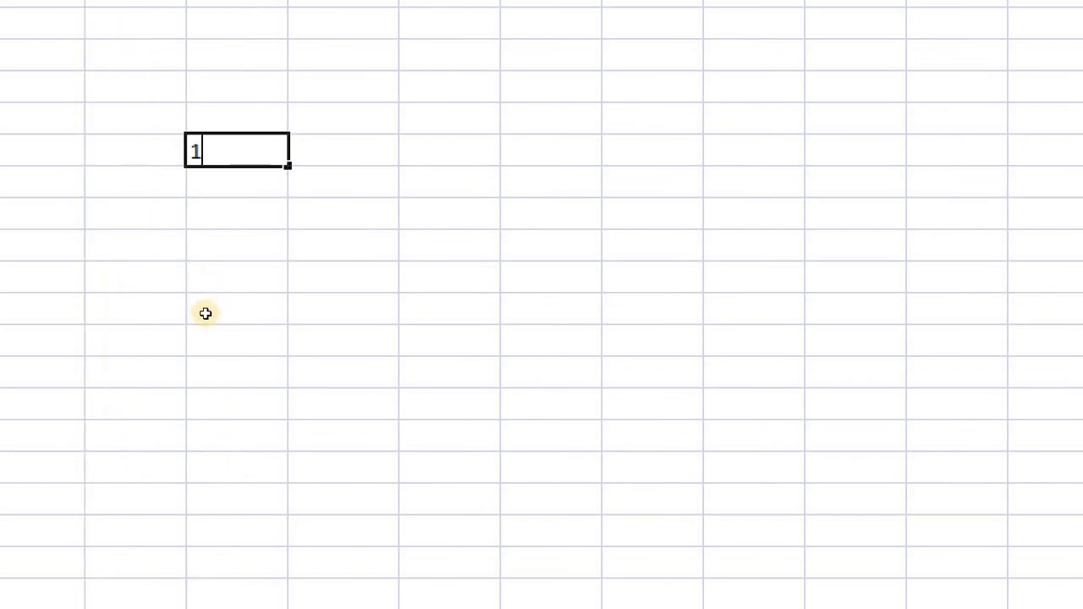
pyautogui.press('Return')
pyautogui.write('2')
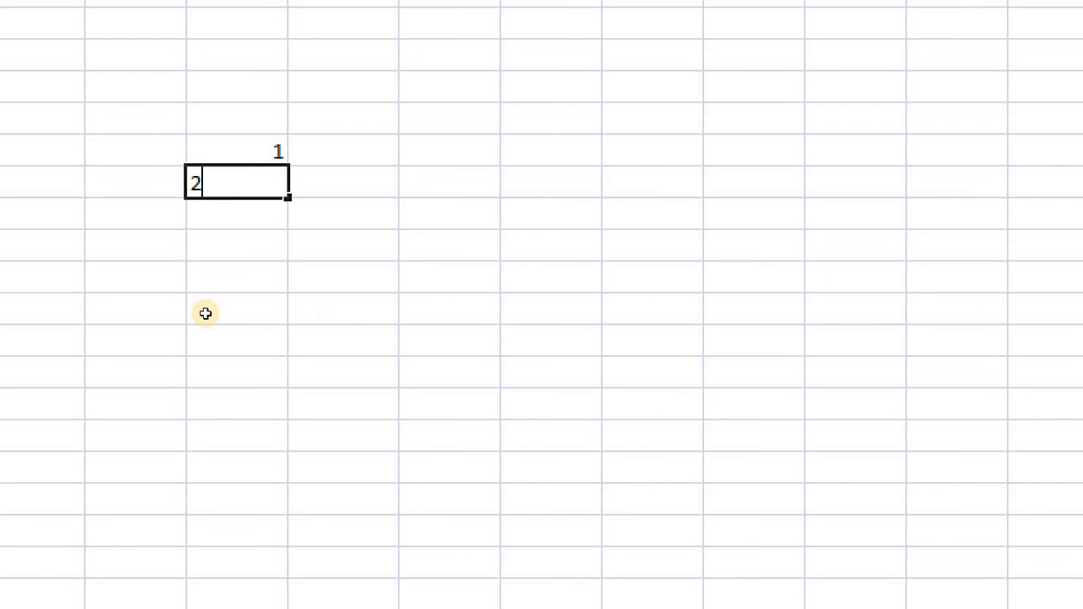
pyautogui.press('Return')
pyautogui.press('Up')
pyautogui.press('Up')
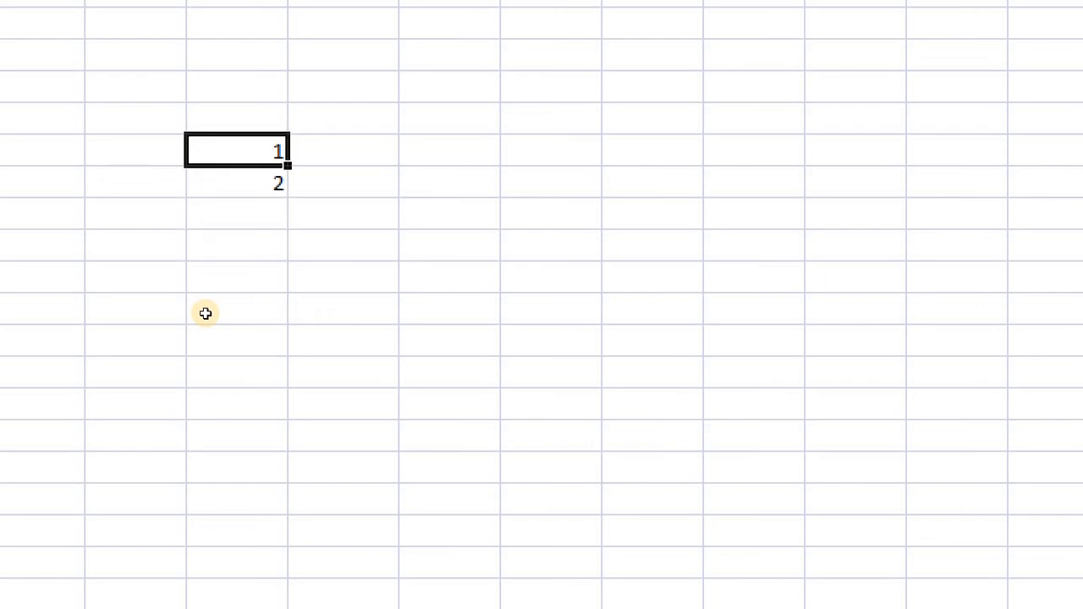